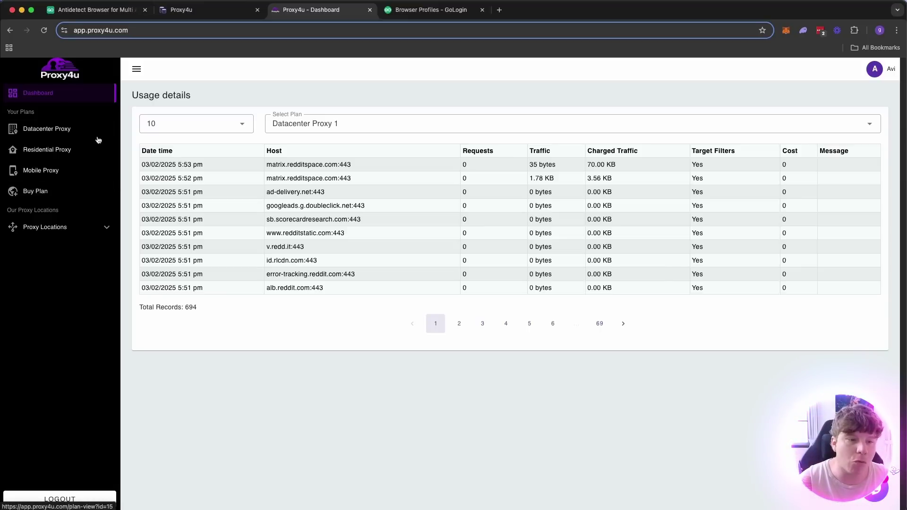
Step: Open the Residential Proxy plan and replace the selected target country with Russia
{"action": "left_click", "coordinate": [52, 146]}
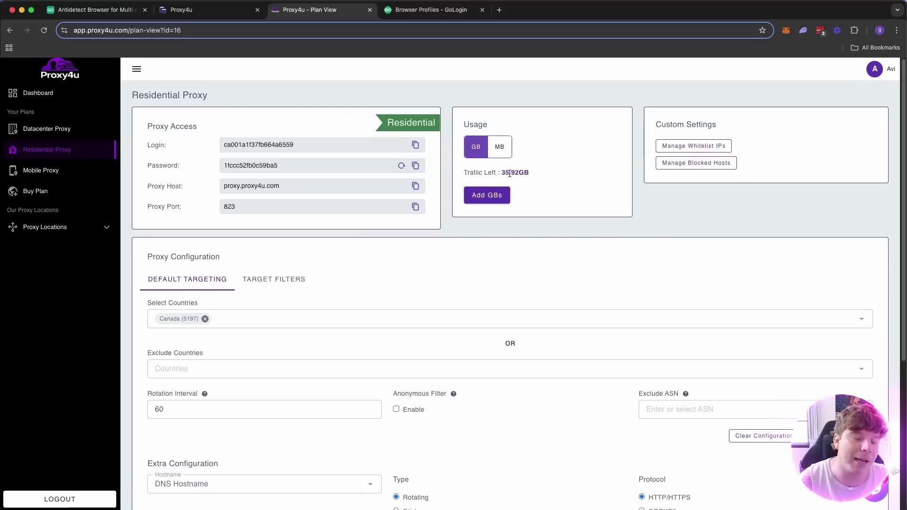
{"action": "scroll", "coordinate": [510, 184], "scroll_direction": "down", "scroll_amount": 2}
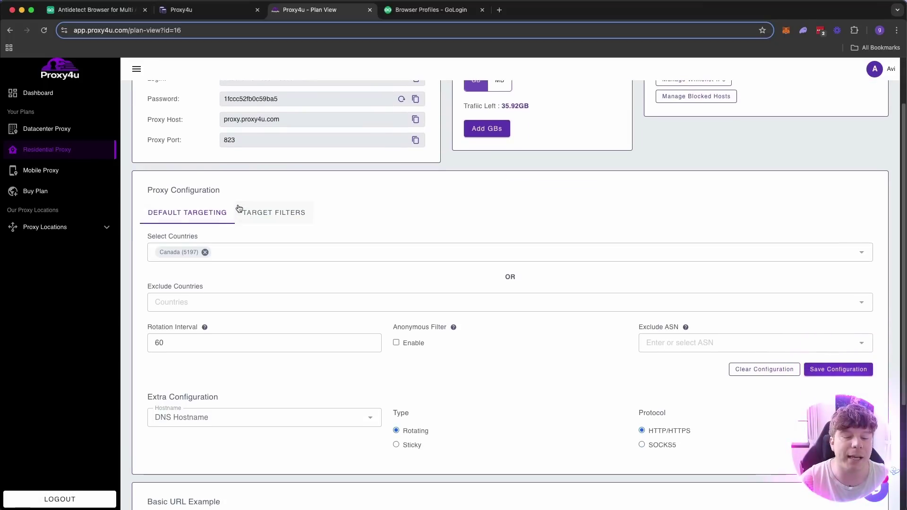
{"action": "scroll", "coordinate": [246, 208], "scroll_direction": "up", "scroll_amount": 1}
{"action": "scroll", "coordinate": [246, 208], "scroll_direction": "up", "scroll_amount": 1}
{"action": "left_click", "coordinate": [204, 264]}
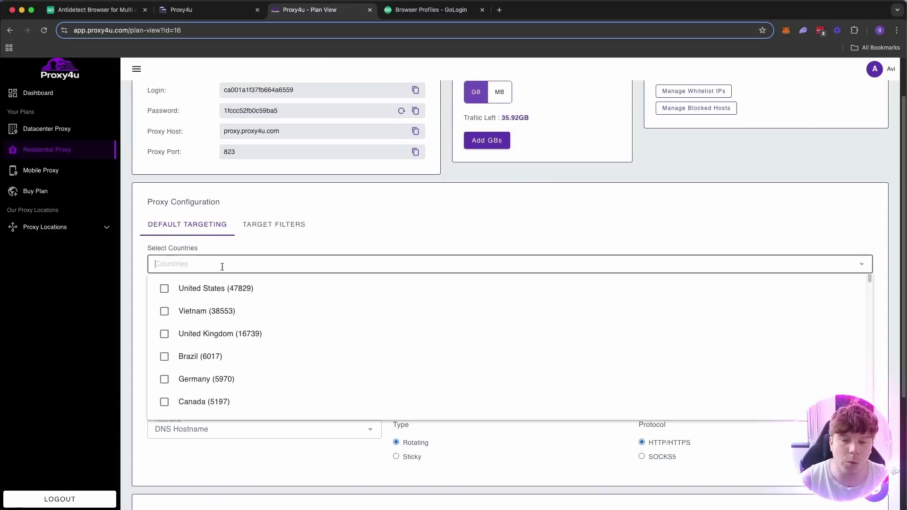
{"action": "scroll", "coordinate": [280, 359], "scroll_direction": "down", "scroll_amount": 6}
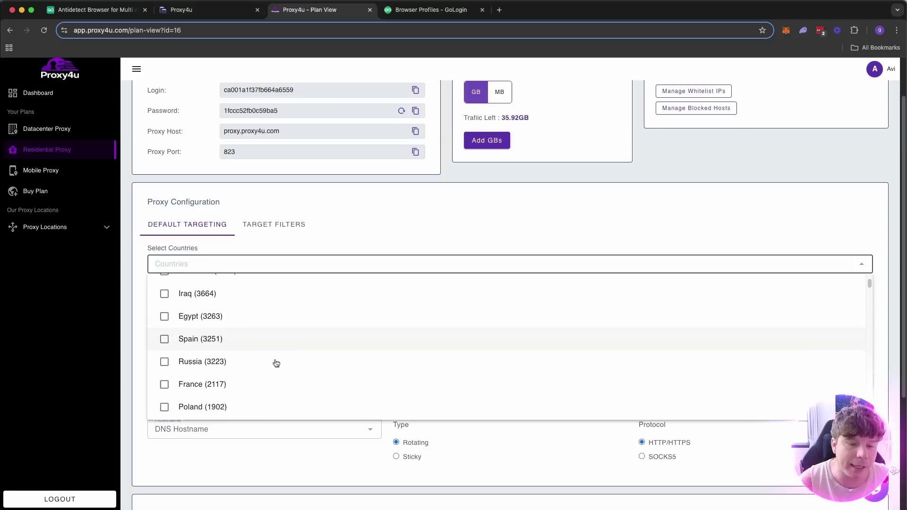
{"action": "left_click", "coordinate": [222, 353]}
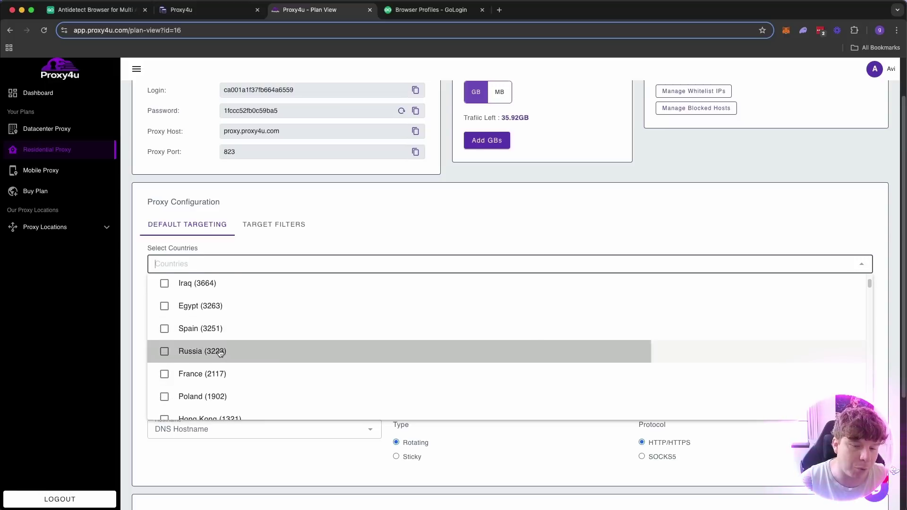
{"action": "left_click", "coordinate": [384, 231]}
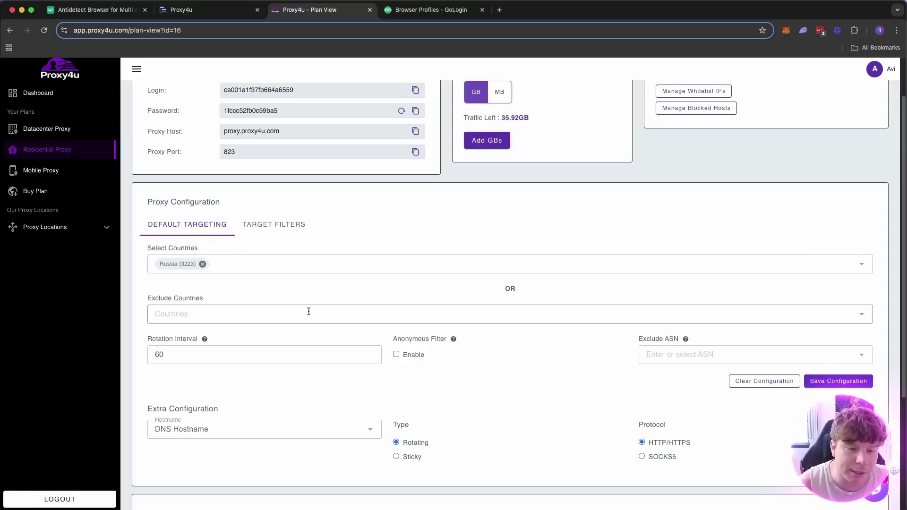
Step: Set the proxy type to Sticky and the rotation interval to 40 minutes
{"action": "scroll", "coordinate": [395, 425], "scroll_direction": "down", "scroll_amount": 1}
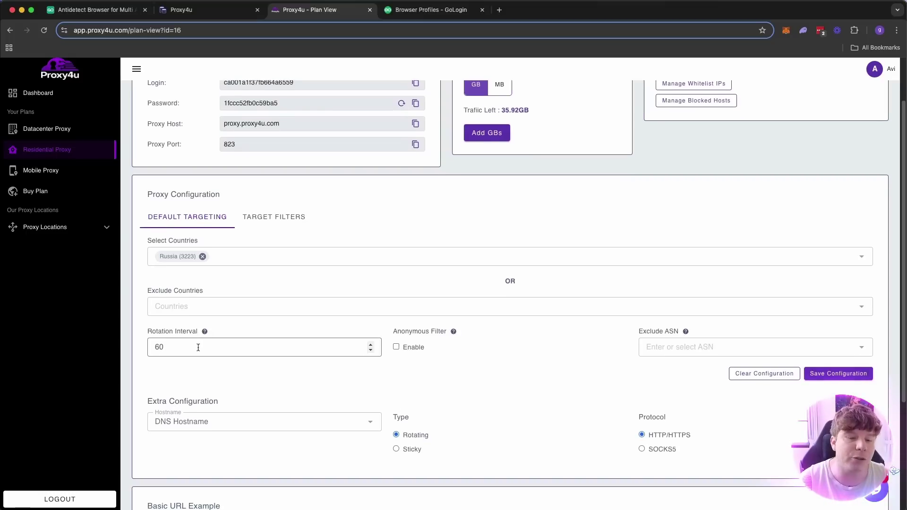
{"action": "left_click", "coordinate": [396, 448]}
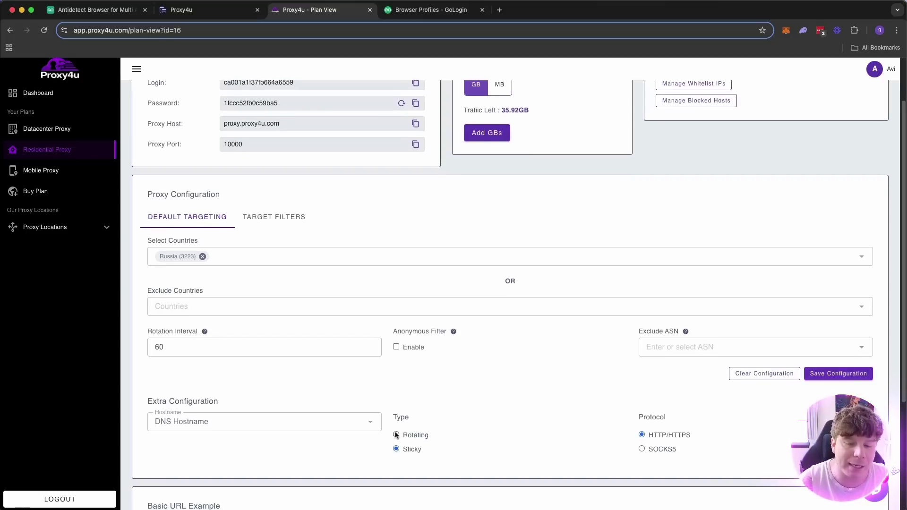
{"action": "mouse_move", "coordinate": [202, 330]}
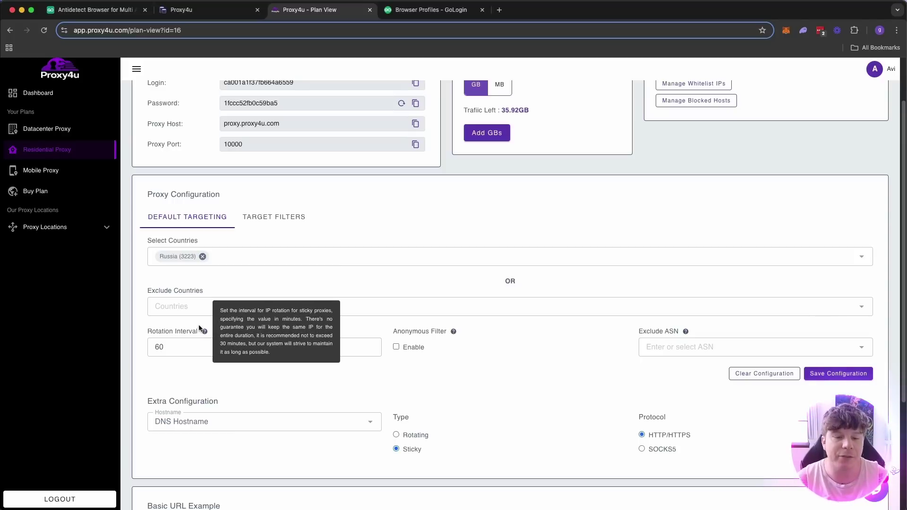
{"action": "left_click_drag", "start_coordinate": [222, 346], "coordinate": [149, 347]}
{"action": "type", "text": "40"}
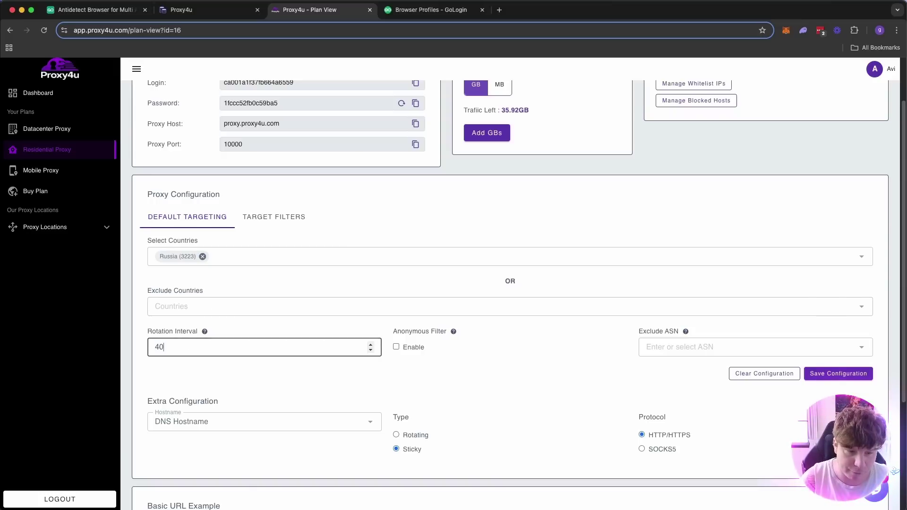
{"action": "left_click", "coordinate": [246, 394]}
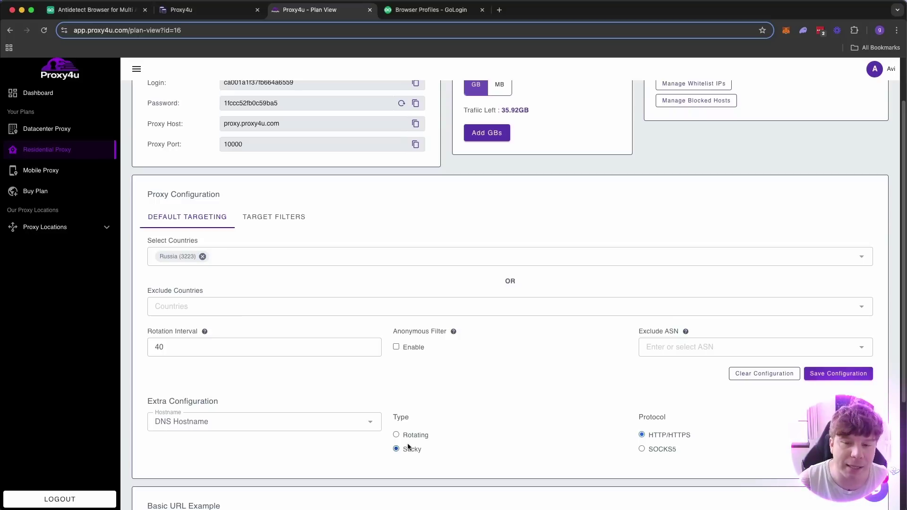
Step: Set the rotation interval to 10 minutes and highlight the first entry of the generated proxy list
{"action": "scroll", "coordinate": [366, 446], "scroll_direction": "down", "scroll_amount": 1}
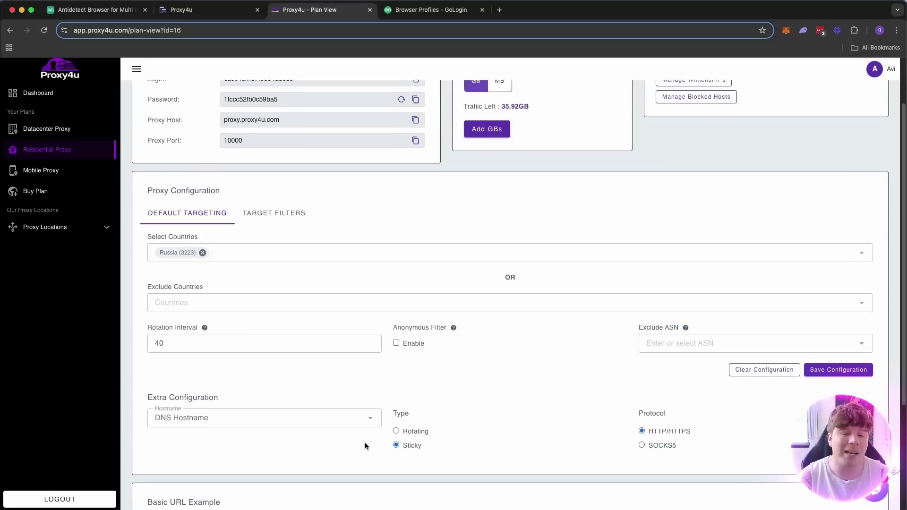
{"action": "scroll", "coordinate": [368, 437], "scroll_direction": "down", "scroll_amount": 3}
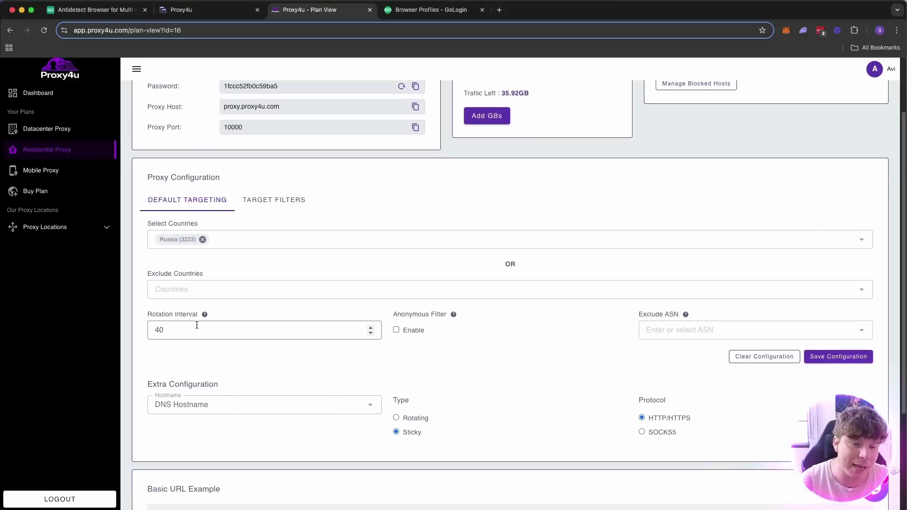
{"action": "double_click", "coordinate": [197, 325]}
{"action": "type", "text": "1"}
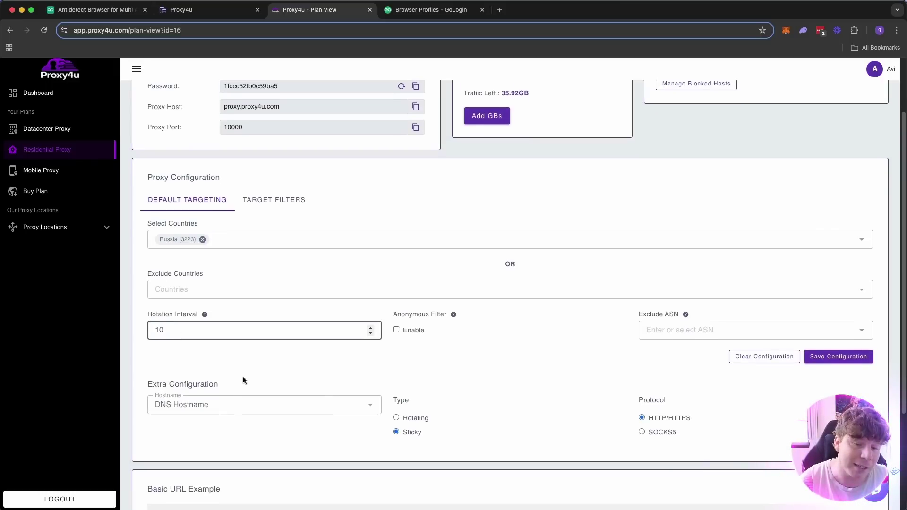
{"action": "left_click", "coordinate": [254, 369]}
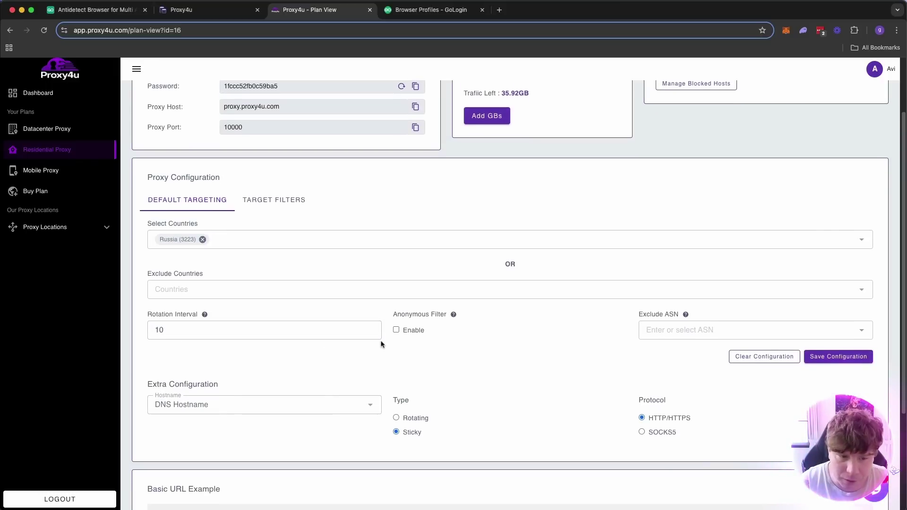
{"action": "scroll", "coordinate": [404, 427], "scroll_direction": "down", "scroll_amount": 5}
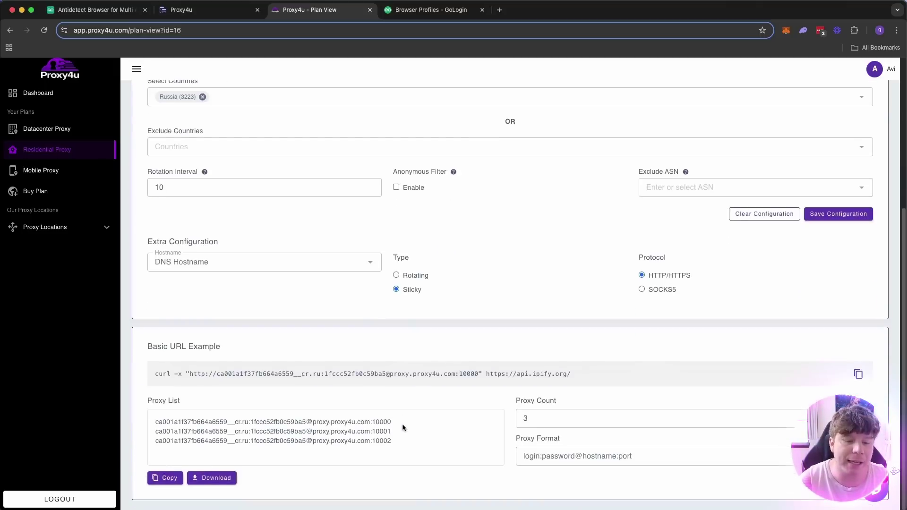
{"action": "left_click_drag", "start_coordinate": [395, 422], "coordinate": [163, 422]}
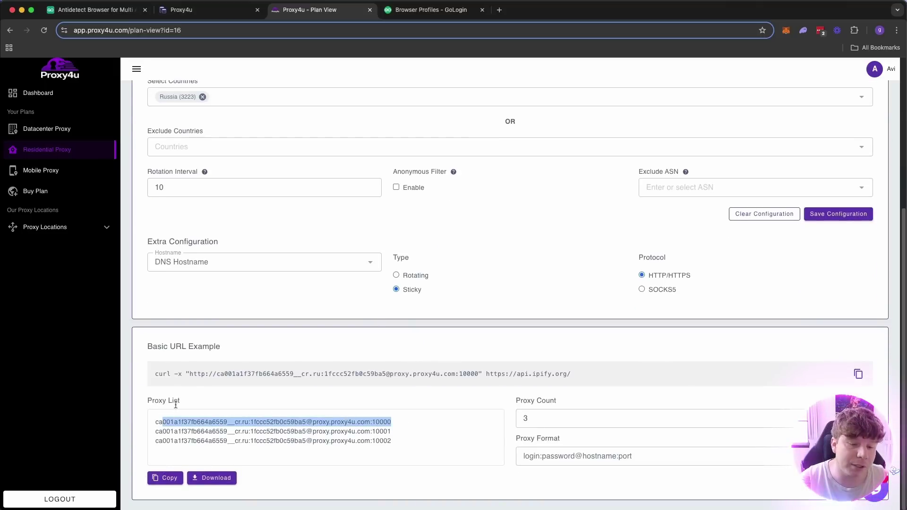
Step: Switch to GoLogin and start a new browser profile with Mac ARM as operating system and M2 as processor generation
{"action": "left_click", "coordinate": [402, 11]}
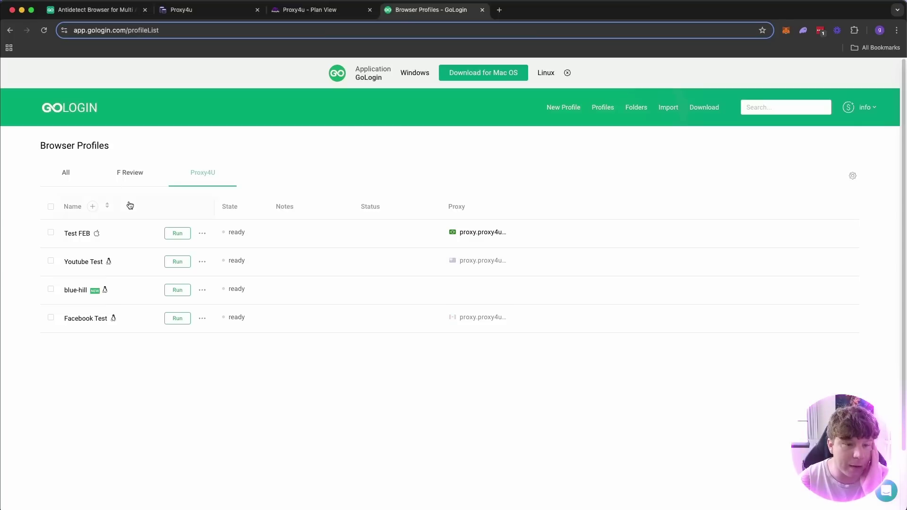
{"action": "left_click", "coordinate": [557, 108]}
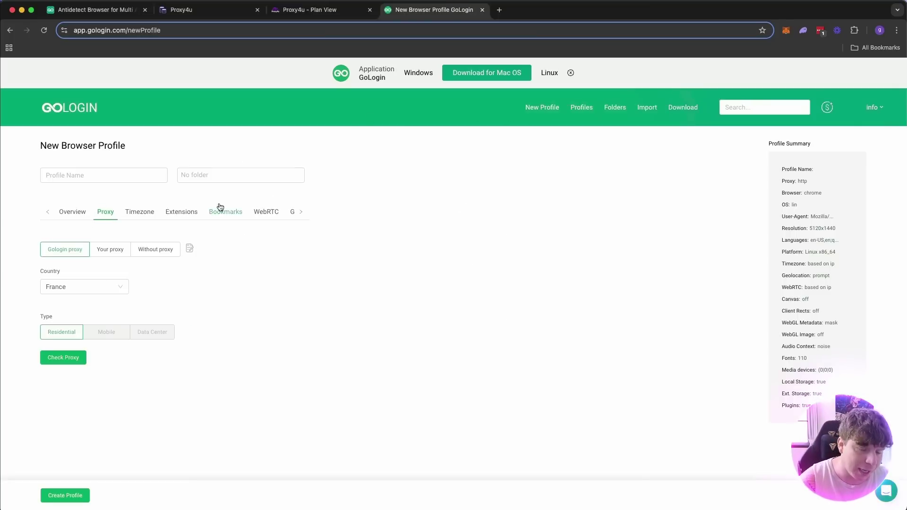
{"action": "left_click", "coordinate": [61, 218]}
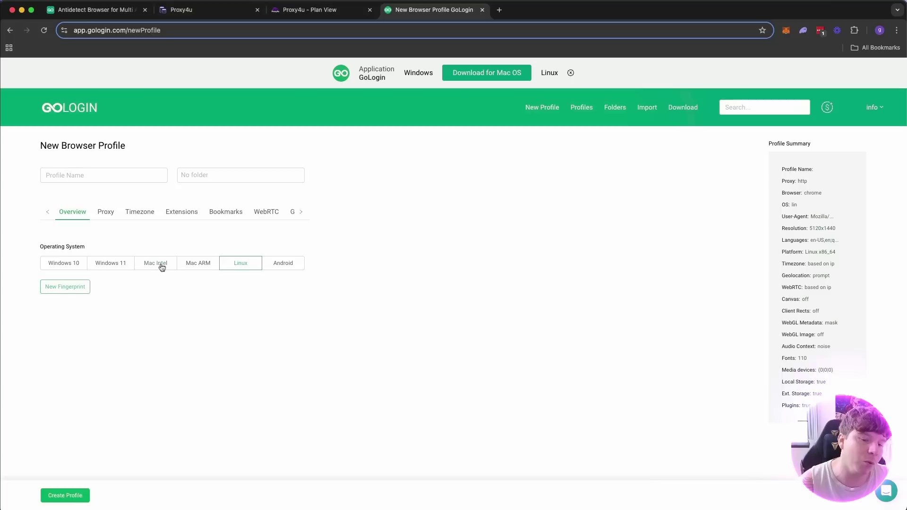
{"action": "left_click", "coordinate": [192, 263]}
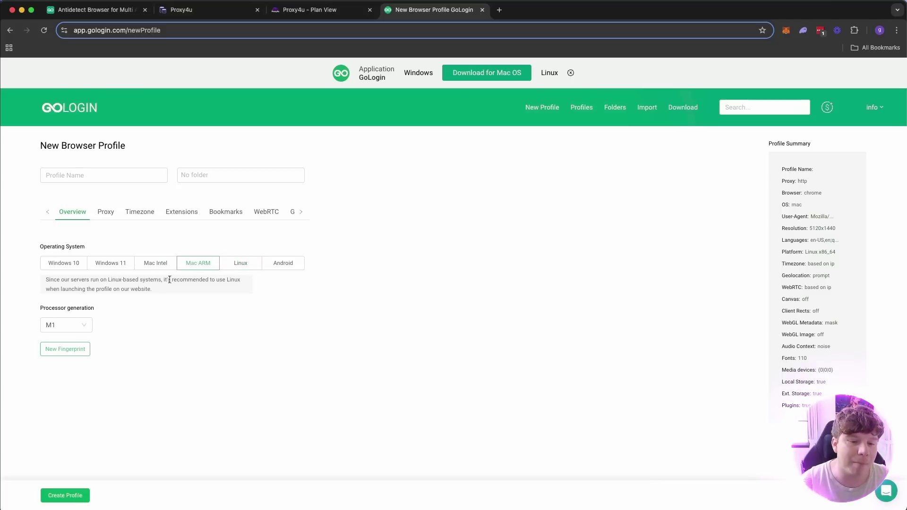
{"action": "left_click", "coordinate": [80, 327]}
{"action": "left_click", "coordinate": [73, 358]}
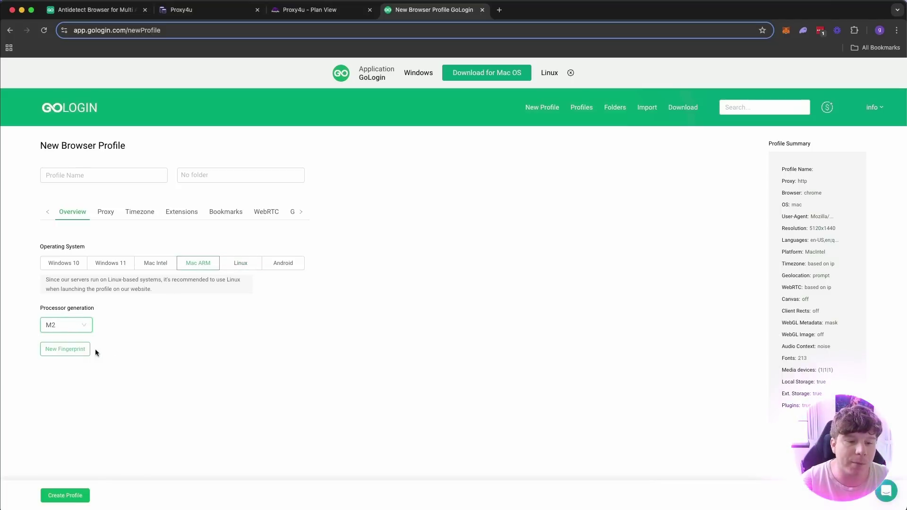
Step: Set the new profile to use your own proxy, with HTTP Proxy as the proxy type
{"action": "left_click", "coordinate": [105, 212]}
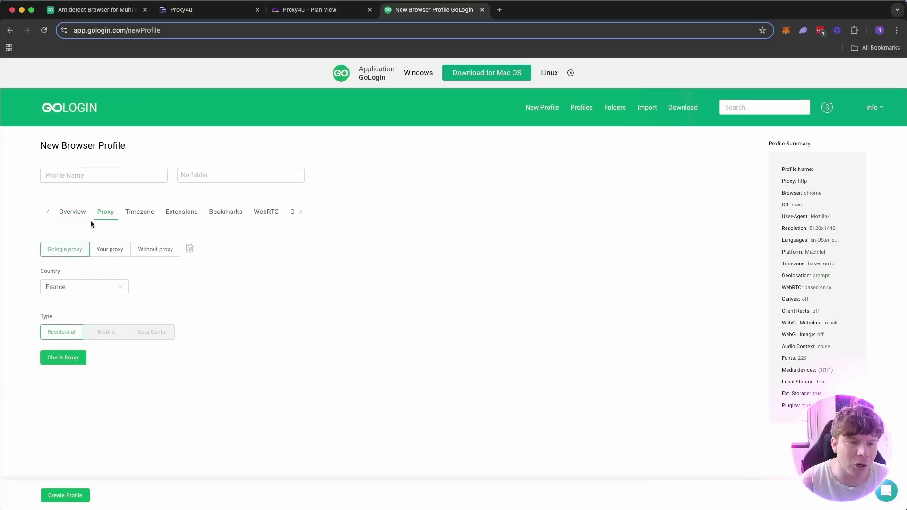
{"action": "left_click", "coordinate": [79, 213]}
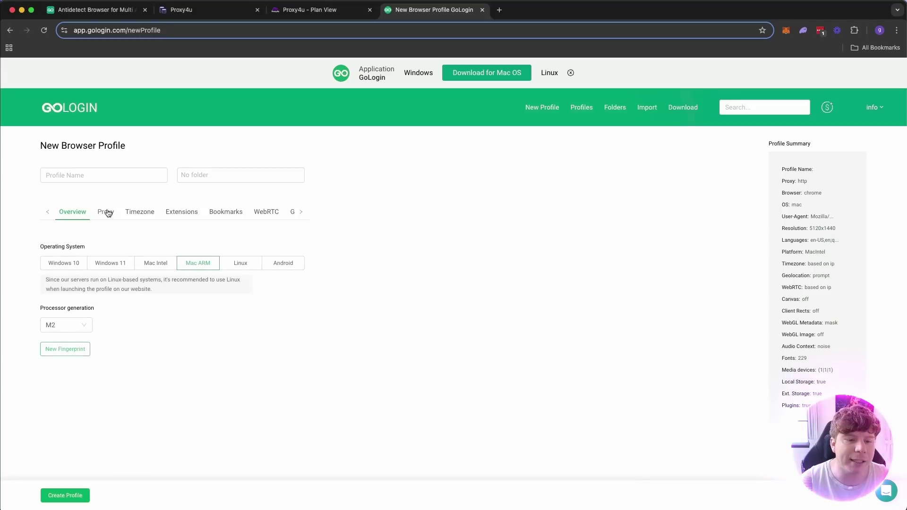
{"action": "left_click", "coordinate": [107, 212]}
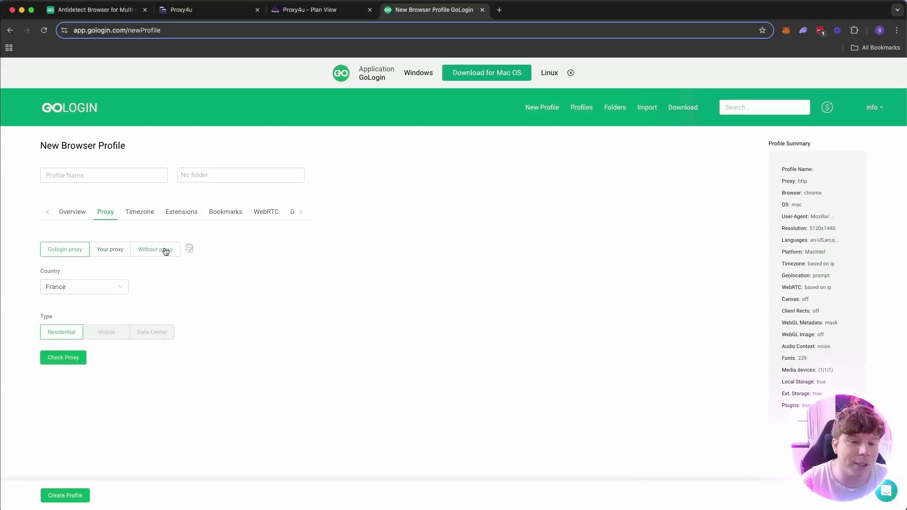
{"action": "left_click", "coordinate": [113, 250]}
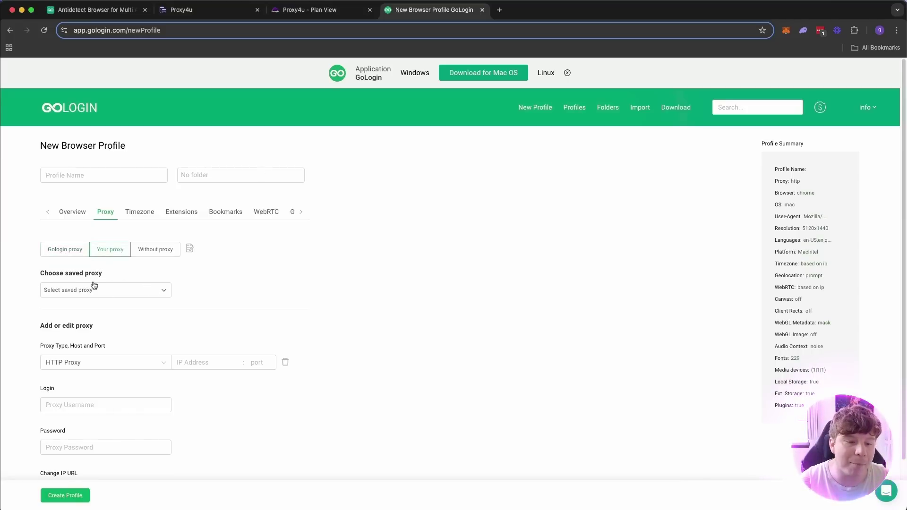
{"action": "scroll", "coordinate": [101, 293], "scroll_direction": "down", "scroll_amount": 2}
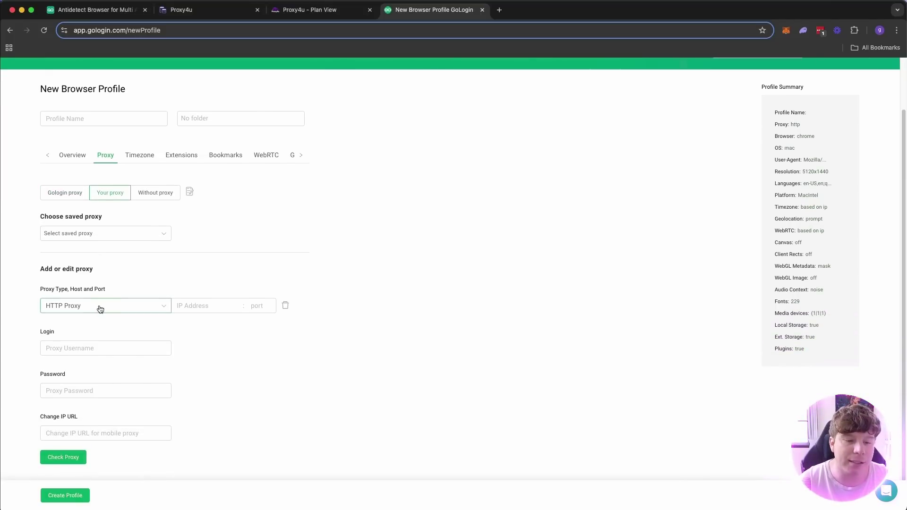
{"action": "left_click", "coordinate": [97, 306]}
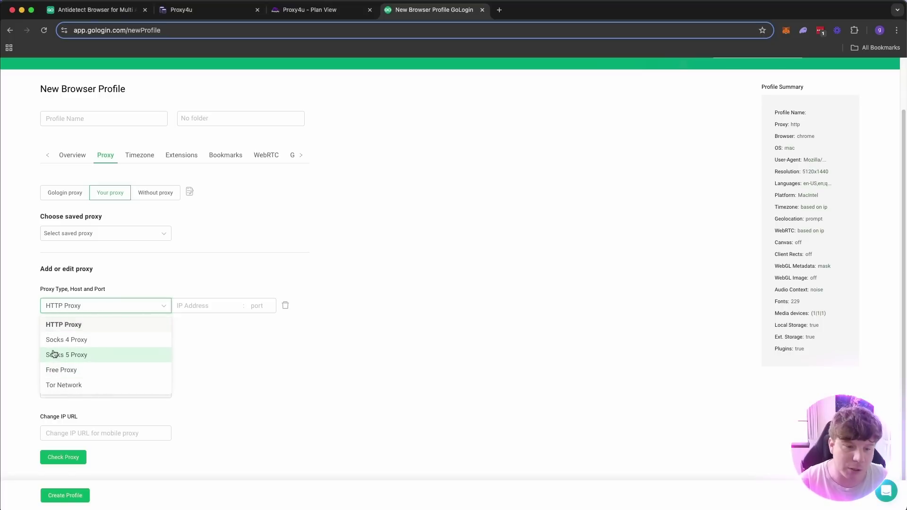
{"action": "left_click", "coordinate": [55, 325]}
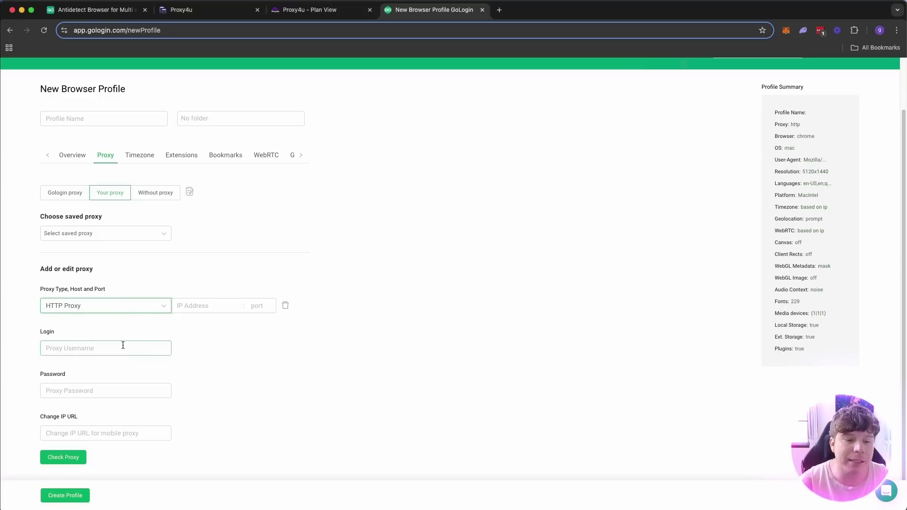
Step: Copy the login part of the first proxy from the Proxy4u list and paste it into the GoLogin profile's proxy Login field
{"action": "left_click", "coordinate": [299, 10]}
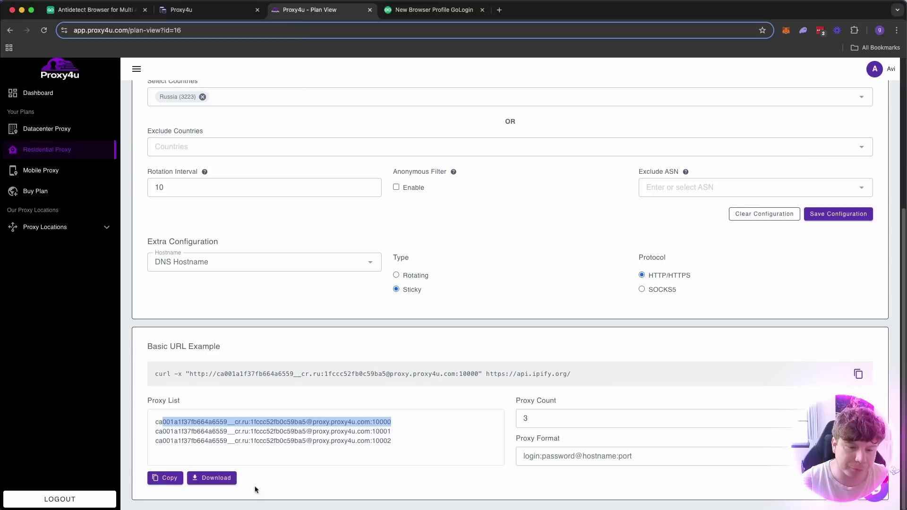
{"action": "left_click", "coordinate": [215, 428]}
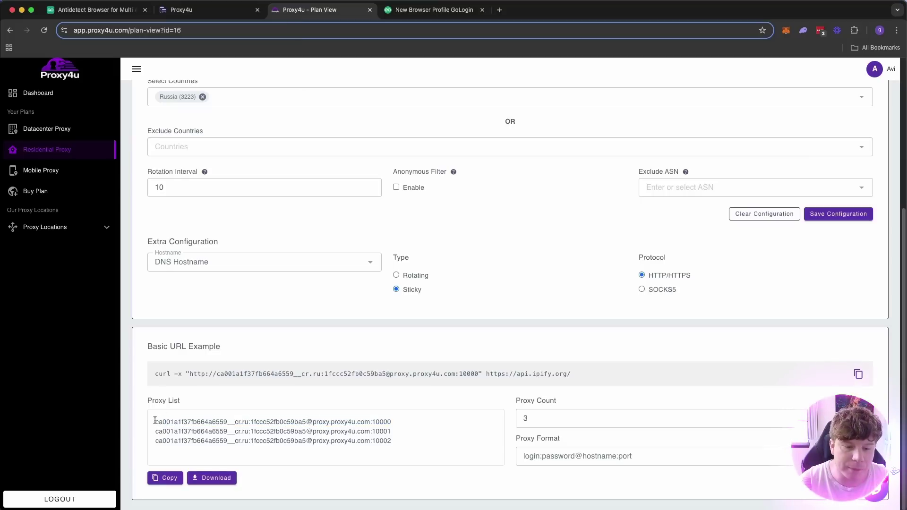
{"action": "left_click_drag", "start_coordinate": [155, 421], "coordinate": [246, 418]}
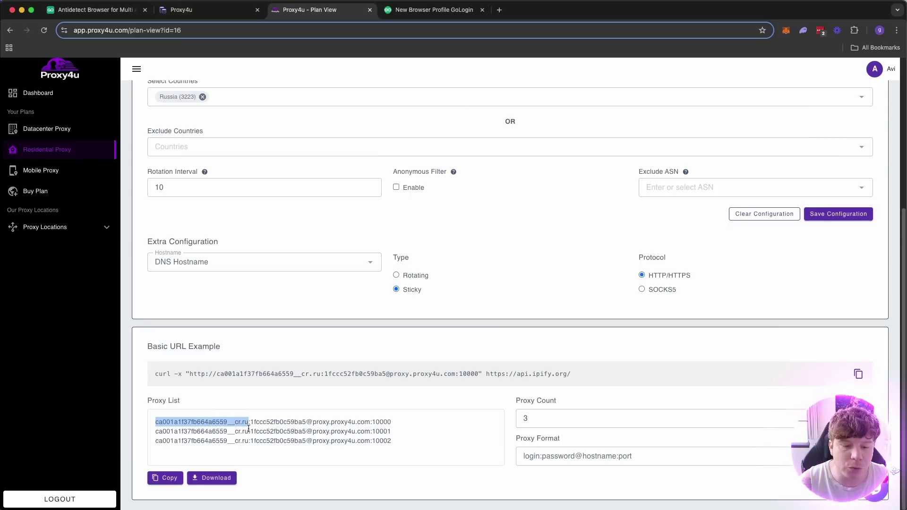
{"action": "right_click", "coordinate": [238, 418]}
{"action": "left_click", "coordinate": [252, 438]}
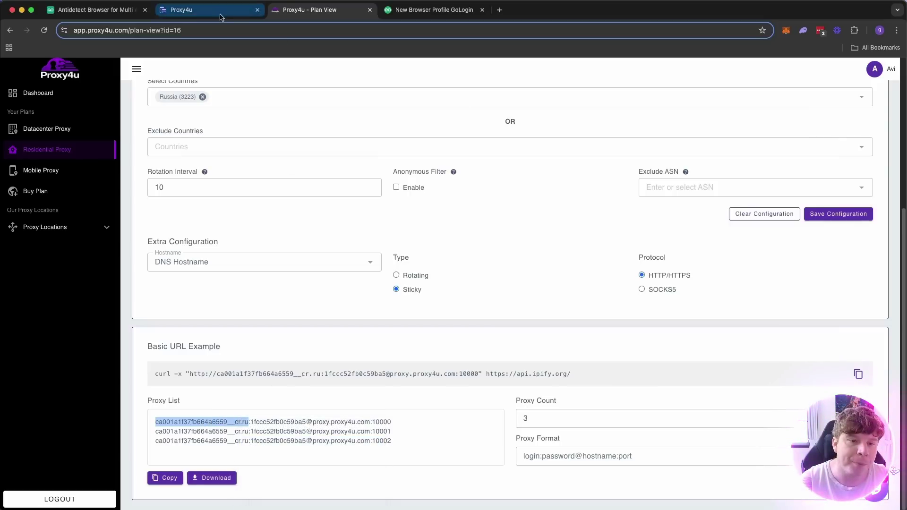
{"action": "key", "text": "ctrl+Tab"}
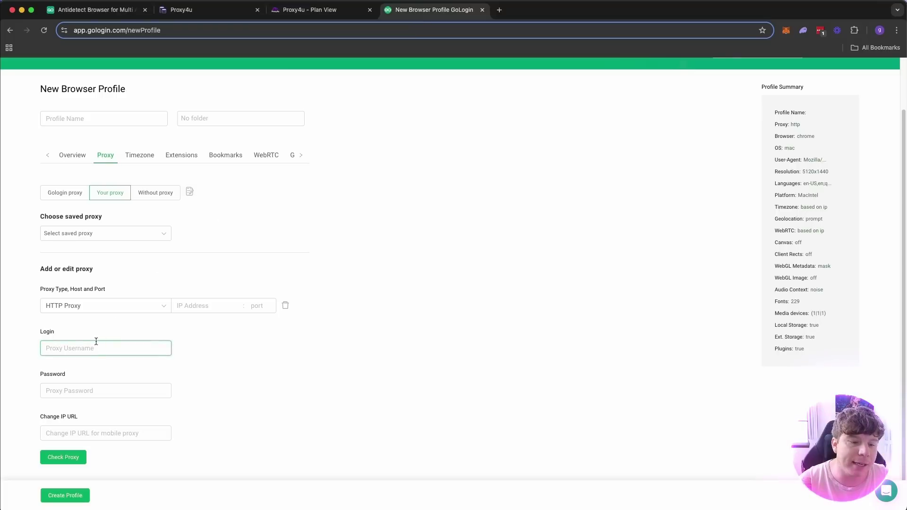
{"action": "right_click", "coordinate": [95, 346]}
{"action": "left_click", "coordinate": [116, 410]}
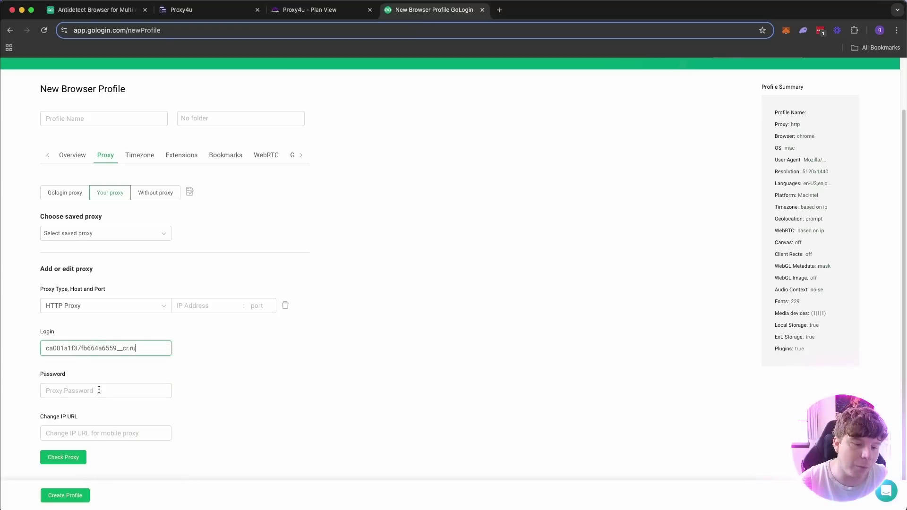
Step: Copy the password part of the first proxy in the Proxy4u list and paste it into the GoLogin profile's proxy Password field
{"action": "left_click", "coordinate": [98, 390]}
{"action": "left_click", "coordinate": [289, 16]}
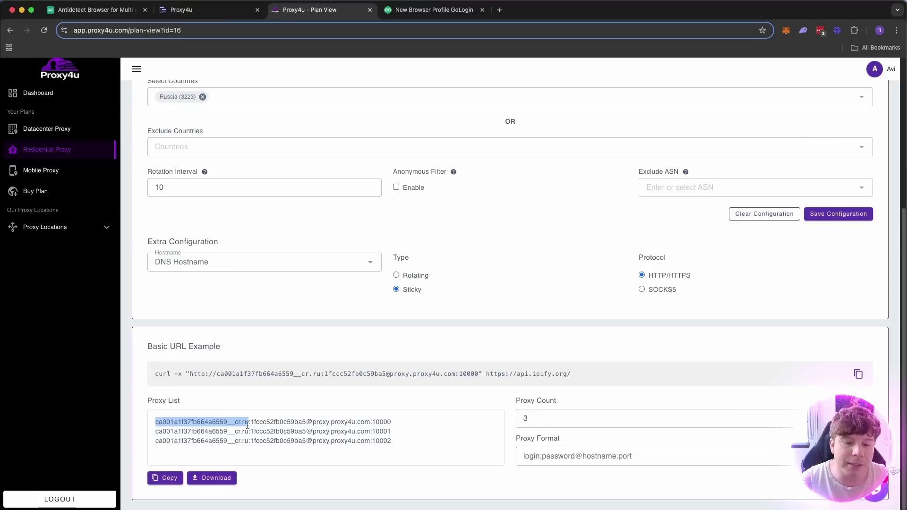
{"action": "left_click_drag", "start_coordinate": [250, 422], "coordinate": [307, 419]}
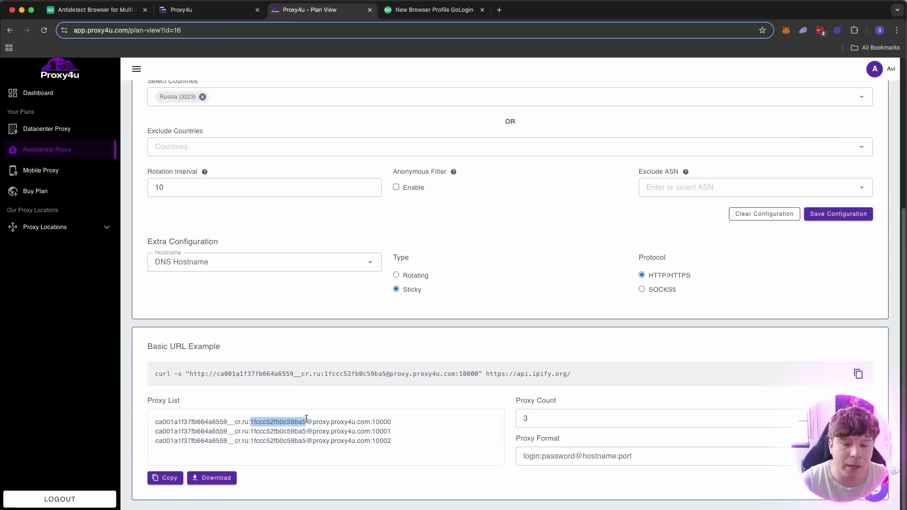
{"action": "right_click", "coordinate": [297, 421]}
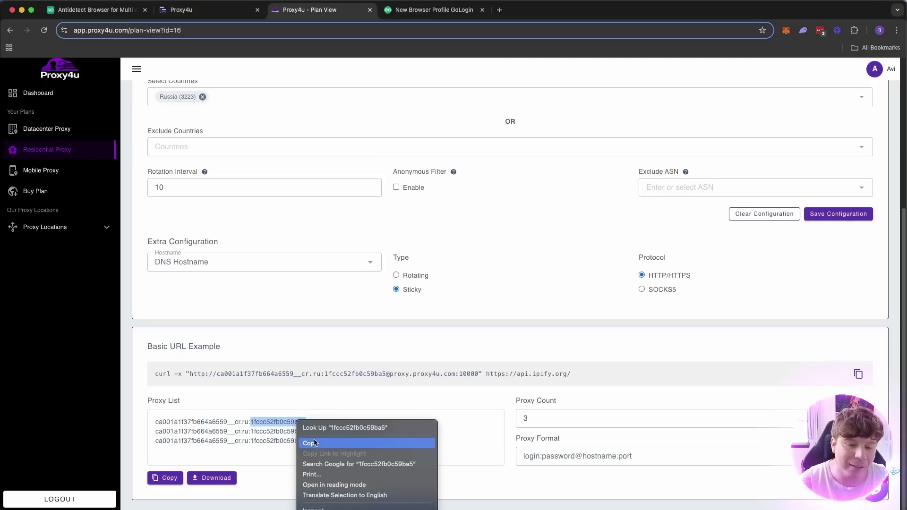
{"action": "left_click", "coordinate": [315, 444]}
{"action": "left_click", "coordinate": [390, 11]}
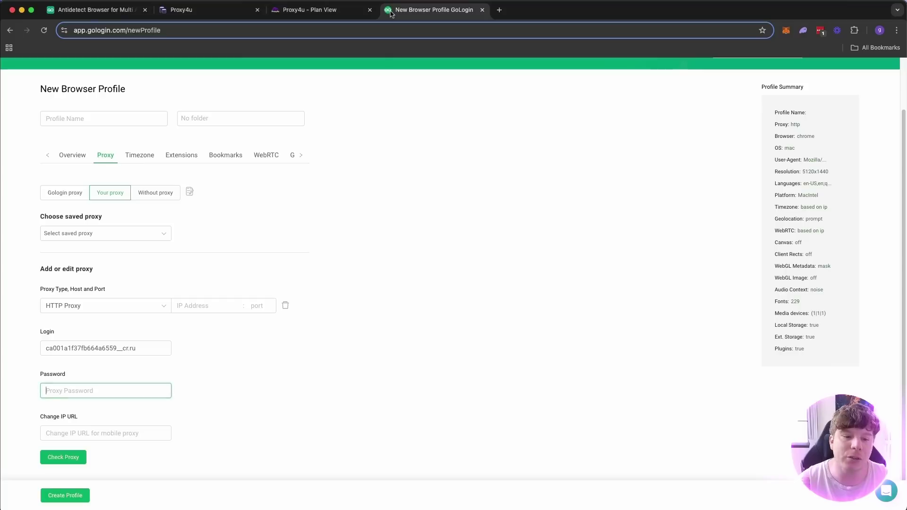
{"action": "right_click", "coordinate": [87, 390]}
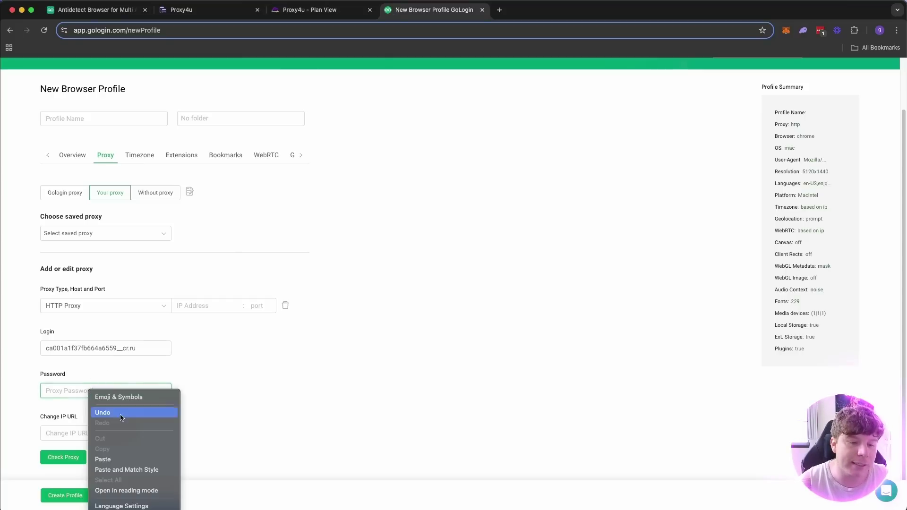
{"action": "left_click", "coordinate": [113, 455]}
Step: Copy the hostname proxy.proxy4u.com from the first Proxy4u list entry and paste it as the GoLogin proxy's IP address
{"action": "left_click", "coordinate": [302, 13]}
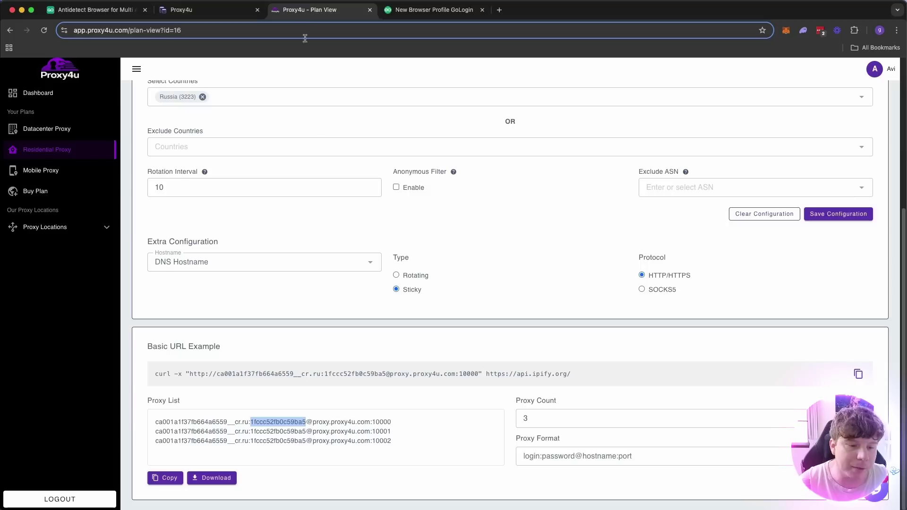
{"action": "left_click_drag", "start_coordinate": [312, 419], "coordinate": [369, 420]}
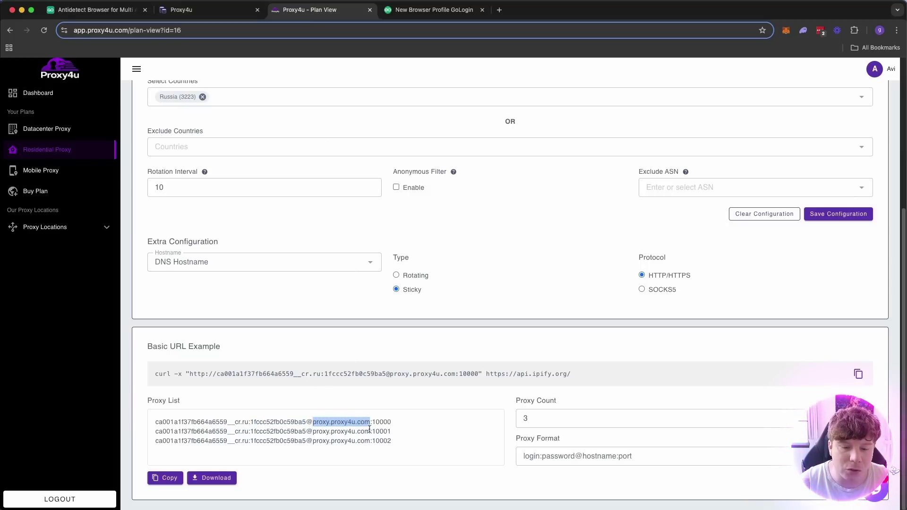
{"action": "right_click", "coordinate": [354, 420]}
{"action": "left_click", "coordinate": [372, 444]}
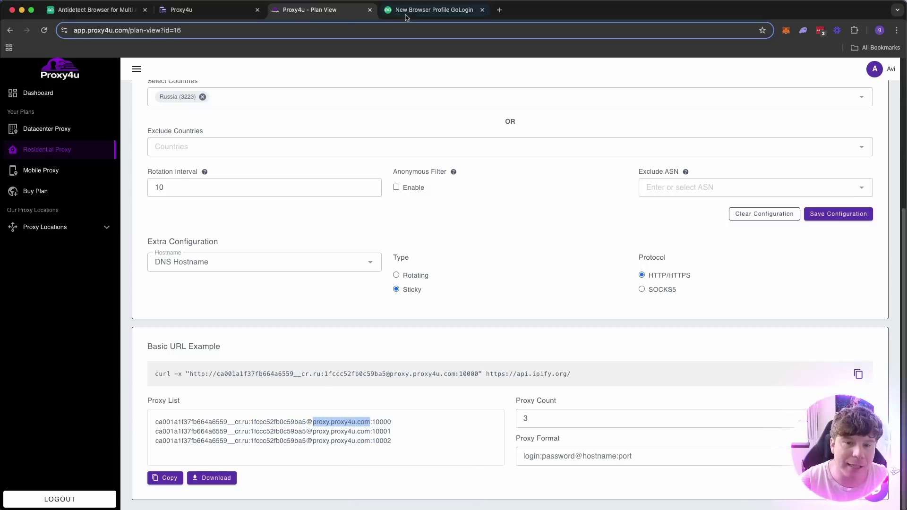
{"action": "left_click", "coordinate": [420, 10]}
{"action": "left_click", "coordinate": [194, 305]}
{"action": "right_click", "coordinate": [195, 304]}
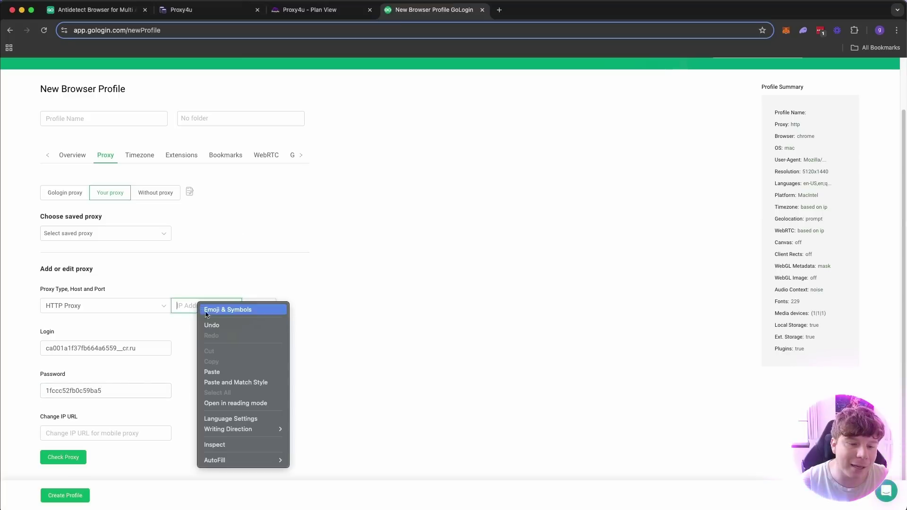
{"action": "left_click", "coordinate": [221, 366]}
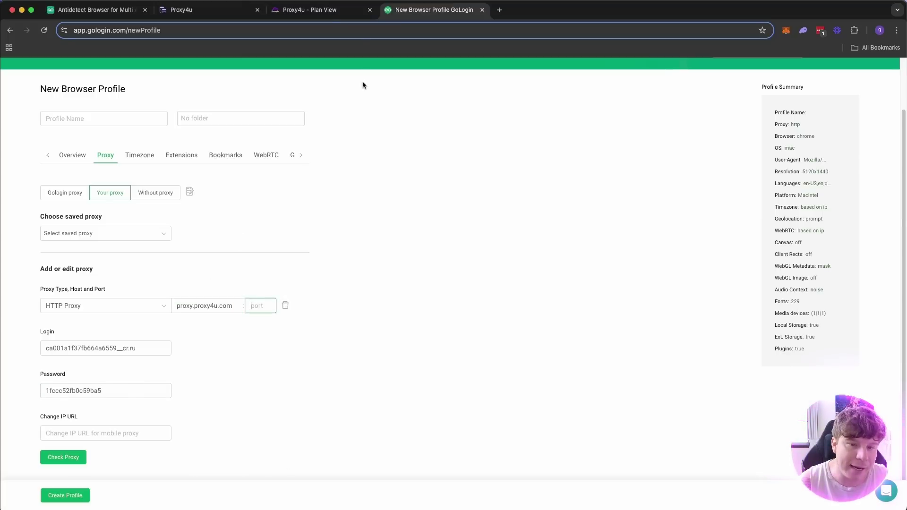
Step: Copy port 10000 from the first Proxy4u list entry and paste it into the GoLogin proxy's port field
{"action": "left_click", "coordinate": [328, 15]}
{"action": "left_click_drag", "start_coordinate": [396, 422], "coordinate": [371, 421]}
{"action": "right_click", "coordinate": [384, 422]}
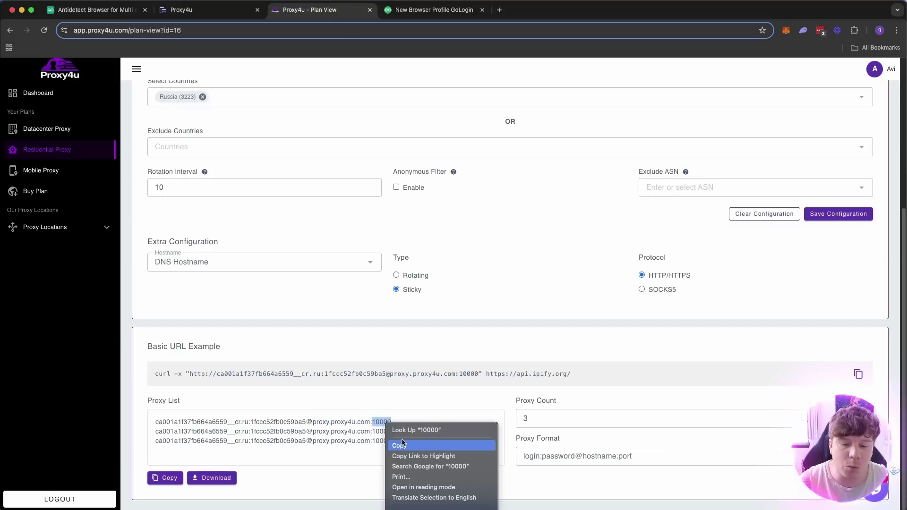
{"action": "left_click", "coordinate": [401, 441]}
{"action": "left_click", "coordinate": [434, 10]}
{"action": "left_click", "coordinate": [270, 306]}
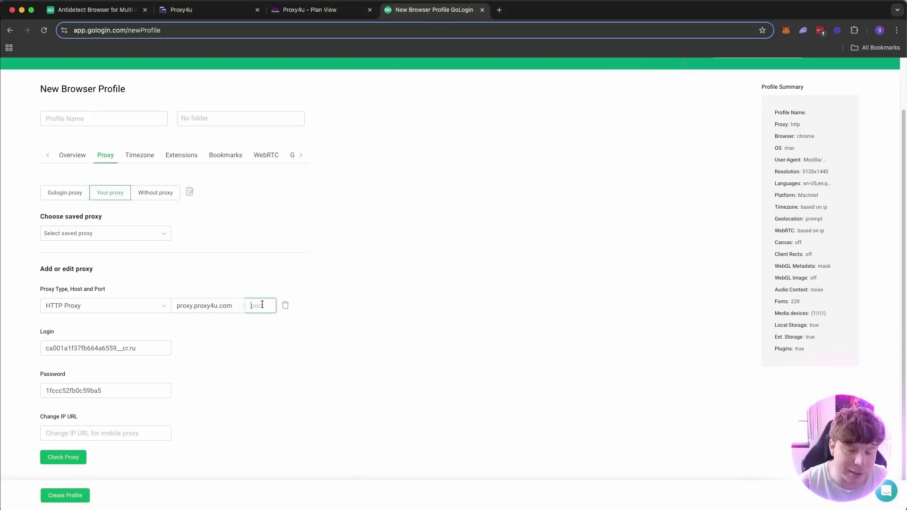
{"action": "right_click", "coordinate": [263, 305]}
{"action": "left_click", "coordinate": [286, 373]}
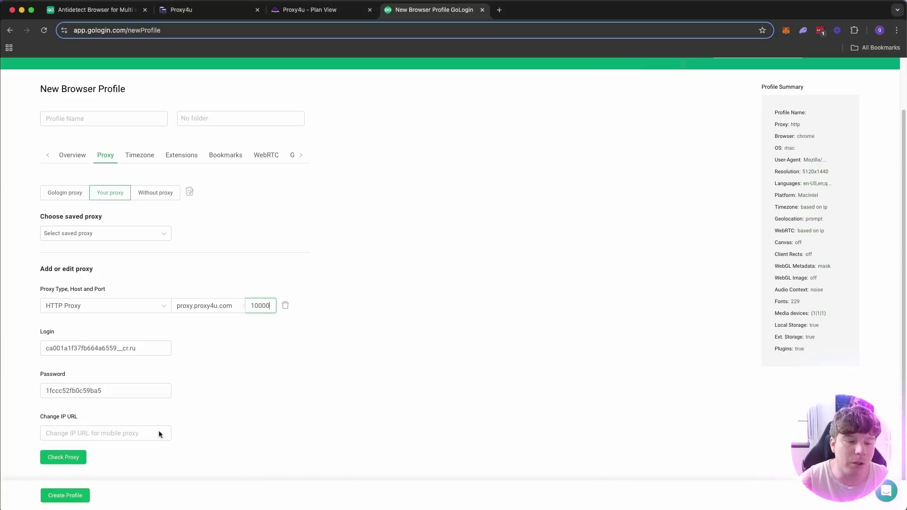
Step: Name the new browser profile "test youtube" and assign it to the Proxy4U folder
{"action": "left_click", "coordinate": [94, 117]}
{"action": "type", "text": "tes"}
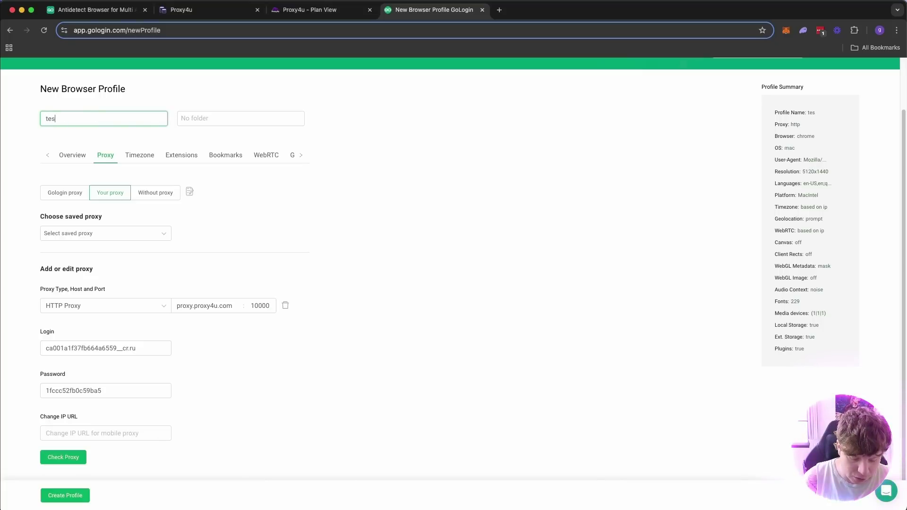
{"action": "type", "text": "t youtube"}
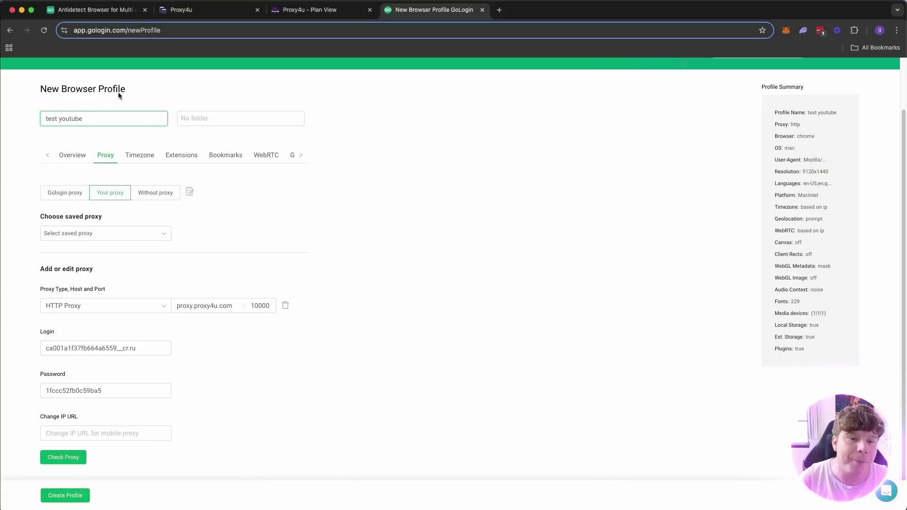
{"action": "left_click", "coordinate": [192, 117]}
{"action": "left_click", "coordinate": [218, 154]}
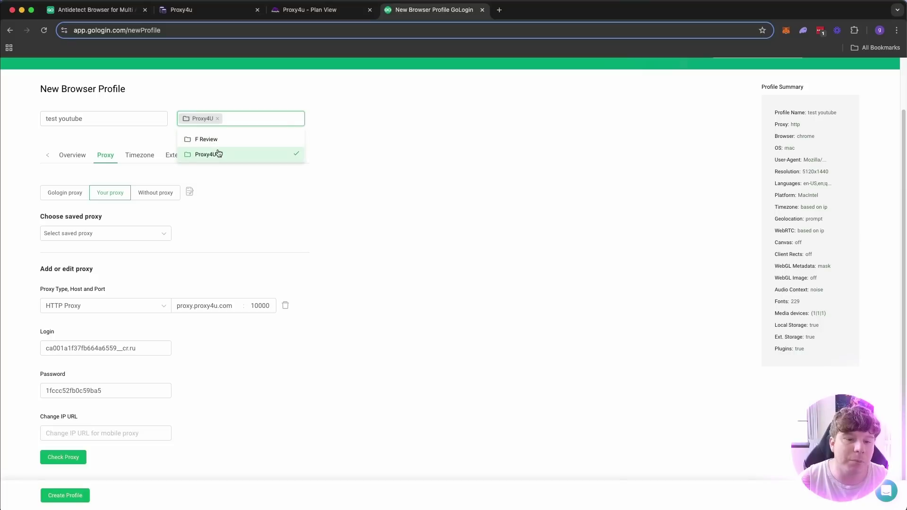
{"action": "left_click", "coordinate": [331, 207]}
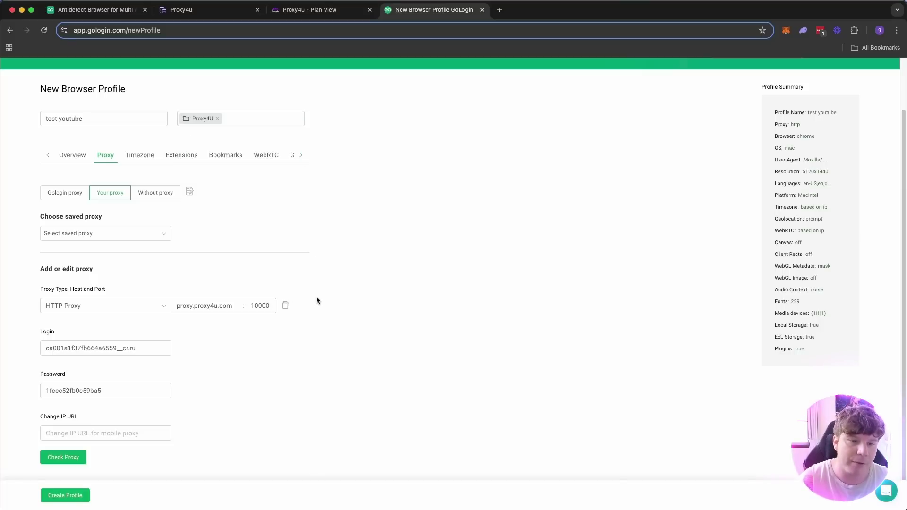
Step: Check the entered proxy's connection and create the browser profile
{"action": "left_click", "coordinate": [67, 455]}
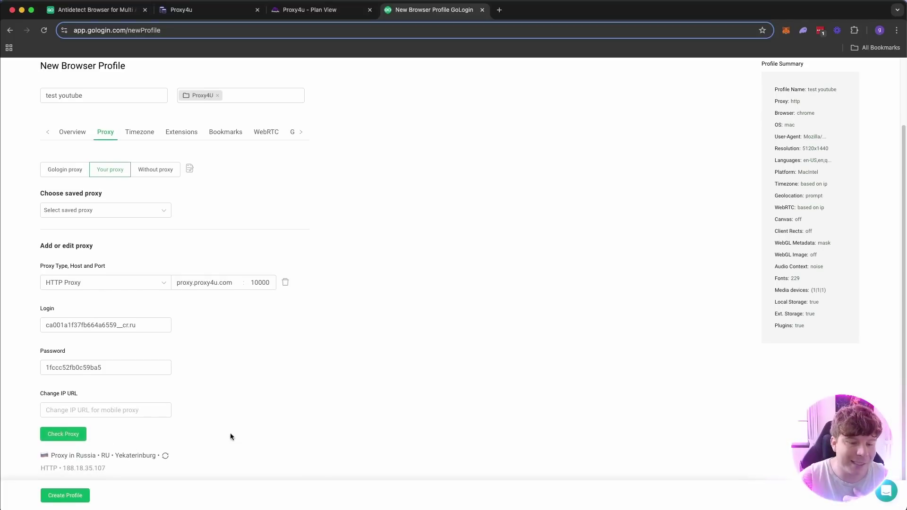
{"action": "scroll", "coordinate": [235, 420], "scroll_direction": "down", "scroll_amount": 1}
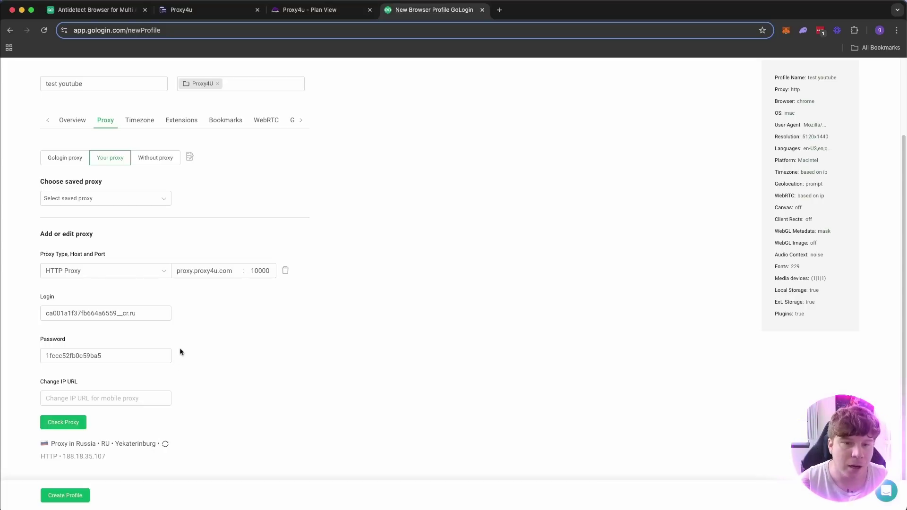
{"action": "scroll", "coordinate": [191, 352], "scroll_direction": "up", "scroll_amount": 3}
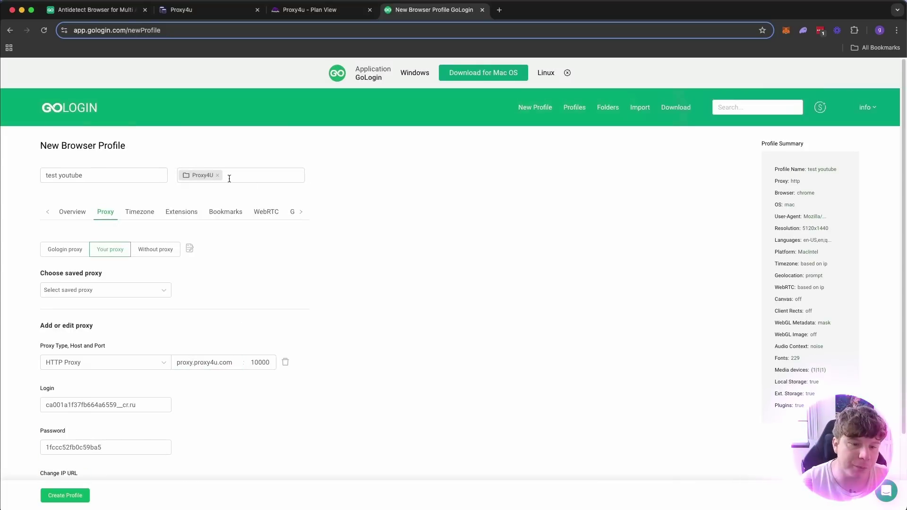
{"action": "scroll", "coordinate": [241, 204], "scroll_direction": "down", "scroll_amount": 2}
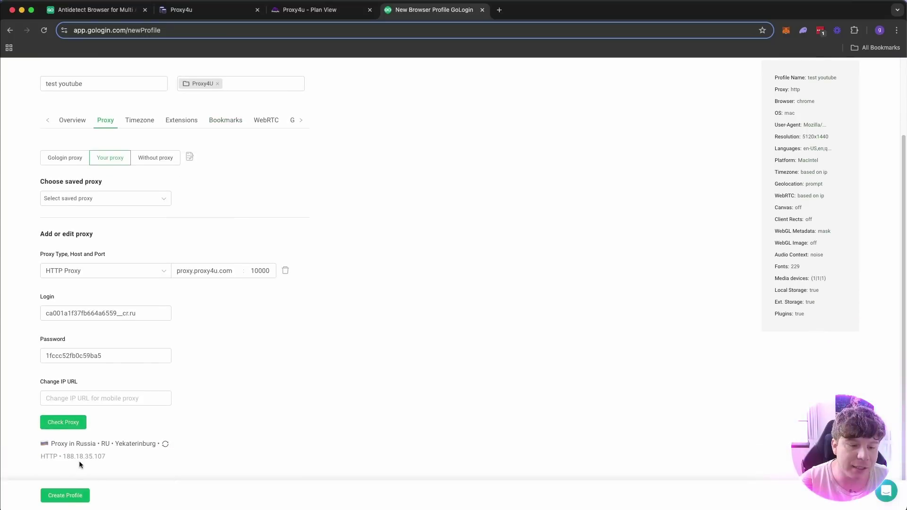
{"action": "left_click", "coordinate": [72, 494]}
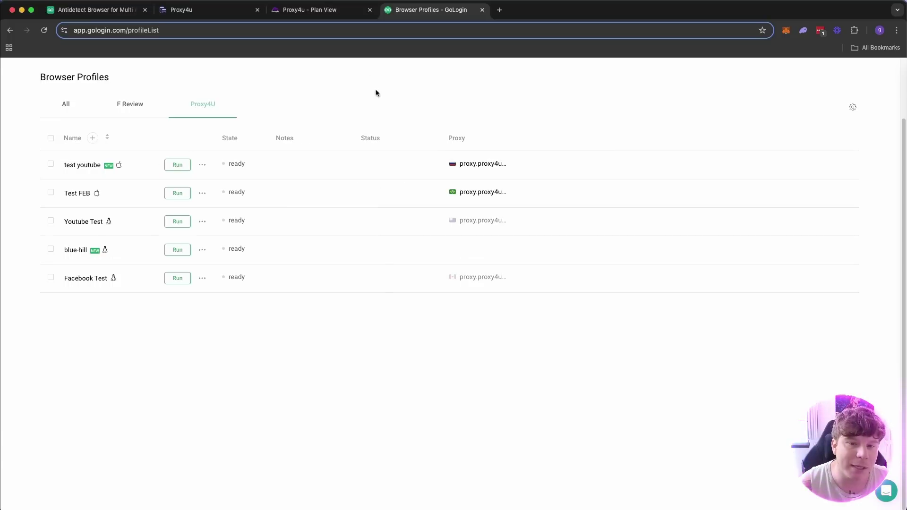
Step: Launch the test youtube profile in the cloud browser and search Google for "facebnook"
{"action": "left_click", "coordinate": [324, 11]}
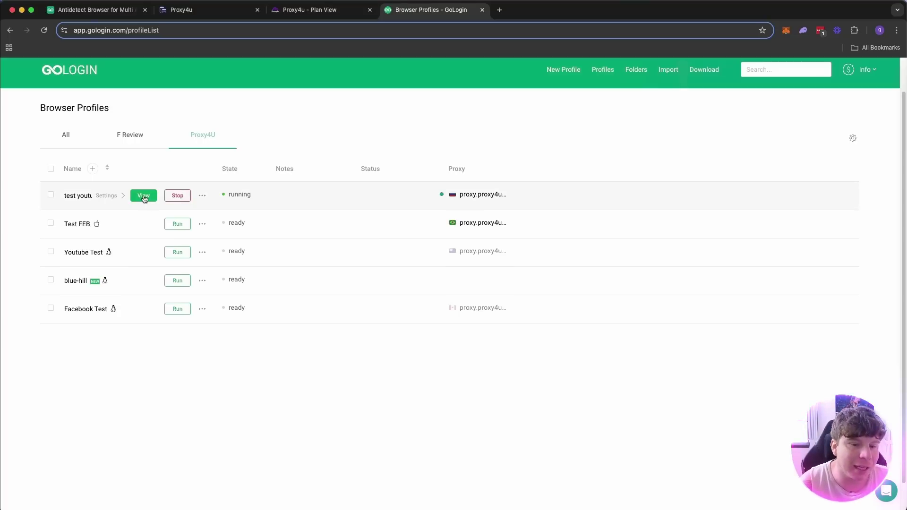
{"action": "left_click", "coordinate": [144, 196]}
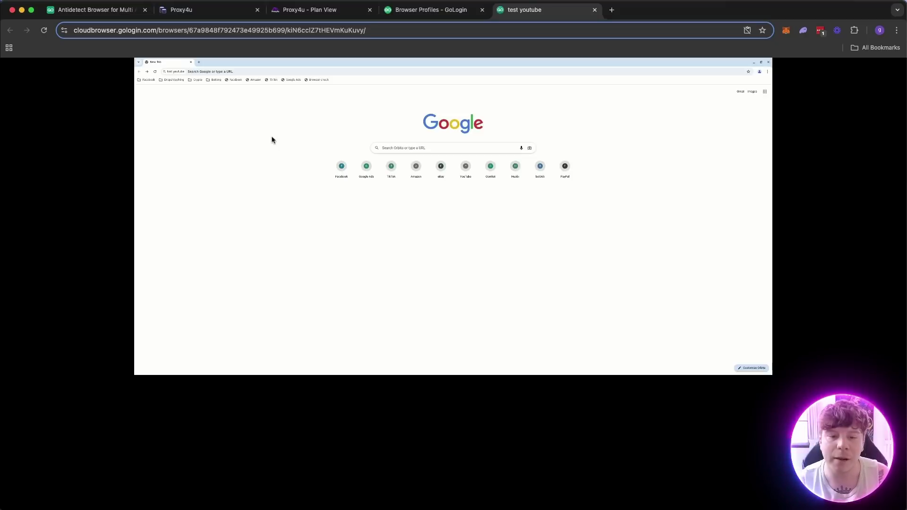
{"action": "left_click", "coordinate": [407, 148]}
{"action": "type", "text": "faceb"}
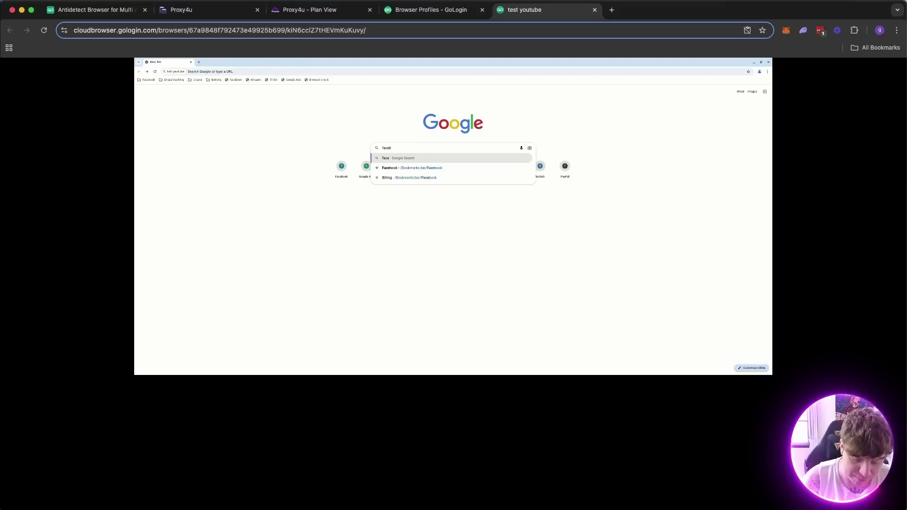
{"action": "type", "text": "nook"}
{"action": "key", "text": "Return"}
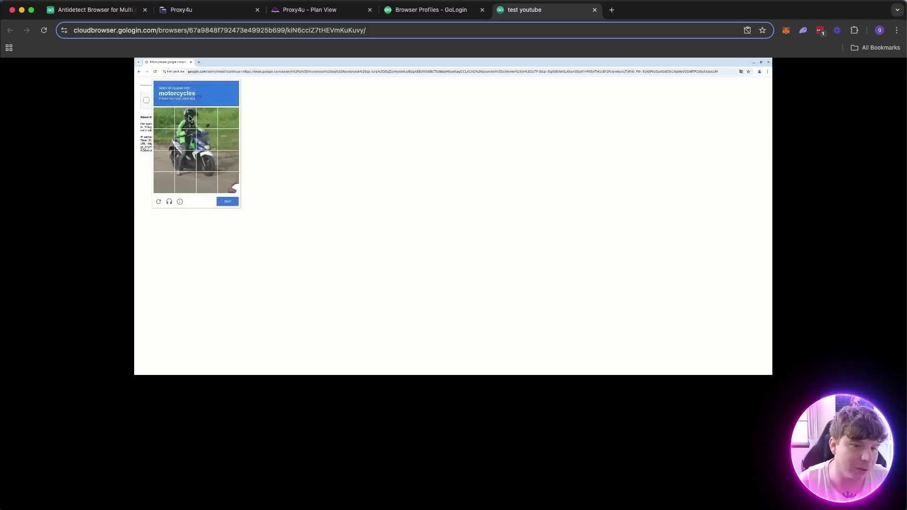
Step: Select the squares covering the motorcycle in the first image challenge and submit the selection
{"action": "left_click", "coordinate": [207, 161]}
{"action": "left_click", "coordinate": [206, 183]}
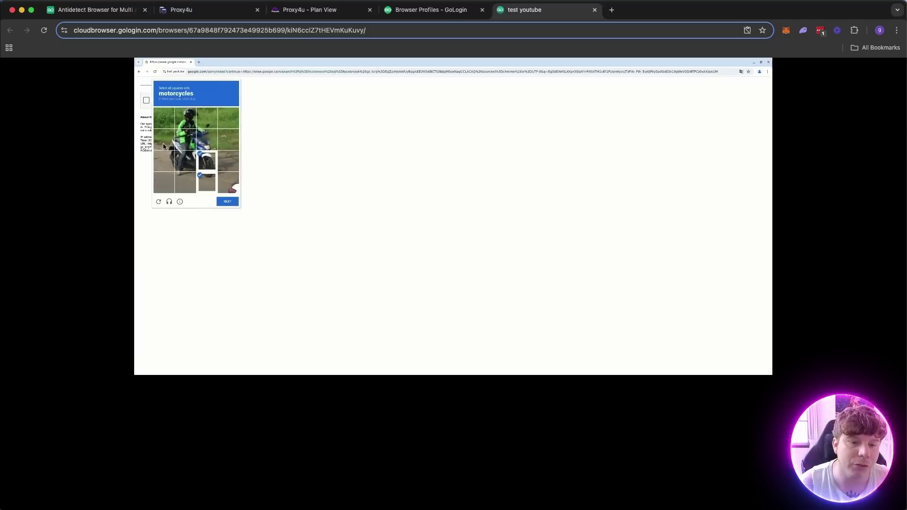
{"action": "left_click", "coordinate": [185, 183]}
{"action": "left_click", "coordinate": [185, 160]}
{"action": "left_click", "coordinate": [164, 139]}
{"action": "left_click", "coordinate": [164, 160]}
{"action": "left_click", "coordinate": [185, 139]}
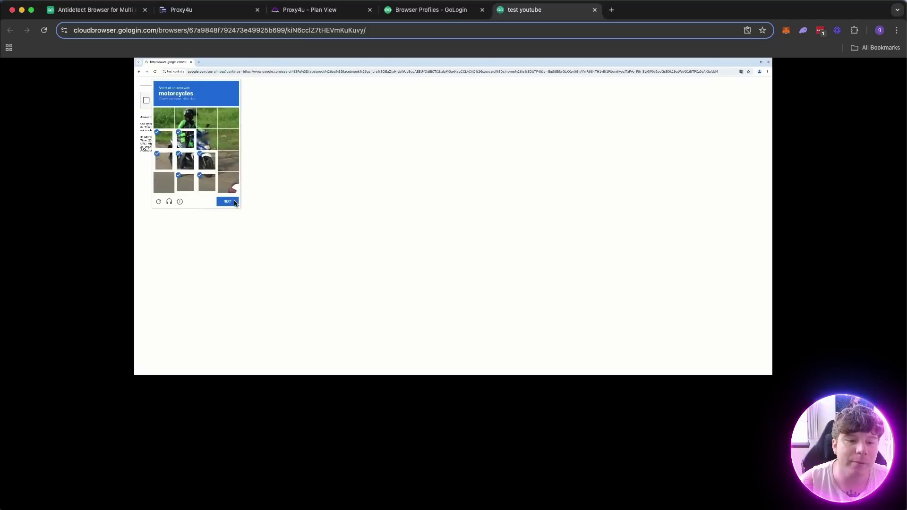
{"action": "left_click", "coordinate": [206, 140]}
{"action": "left_click", "coordinate": [227, 202]}
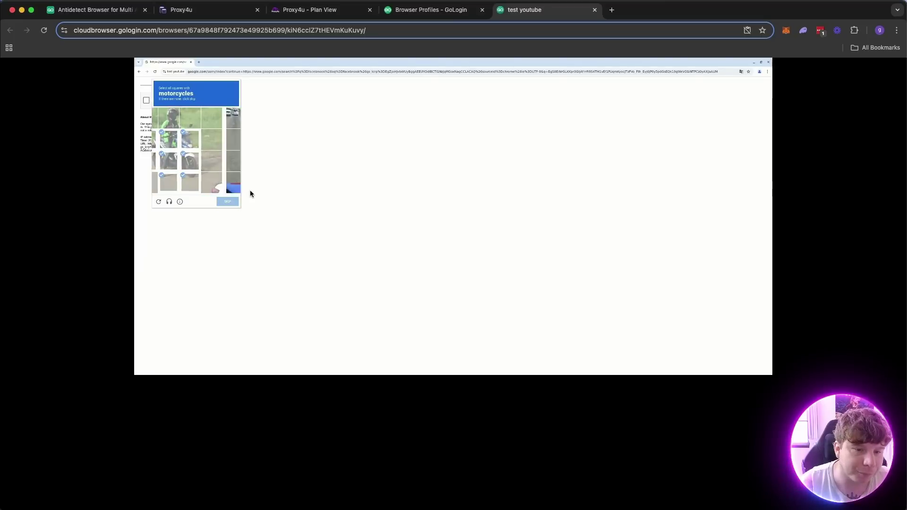
Step: Mark motorcycle squares in the two following image challenges and submit them to reach the search results
{"action": "left_click", "coordinate": [215, 164]}
{"action": "left_click", "coordinate": [228, 160]}
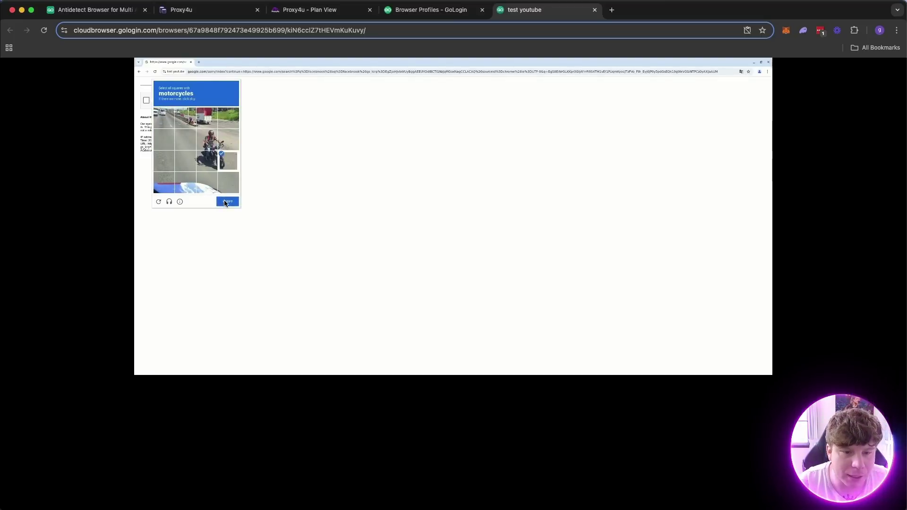
{"action": "left_click", "coordinate": [227, 201]}
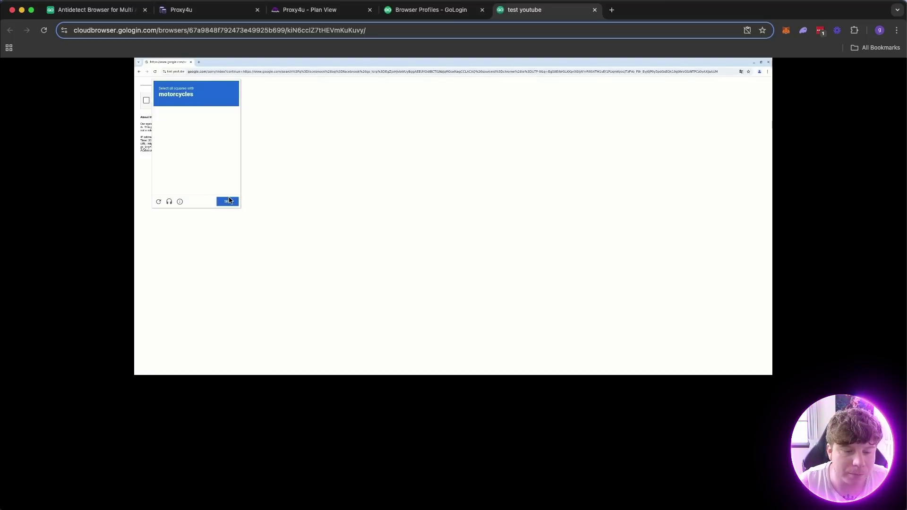
{"action": "left_click", "coordinate": [185, 140]}
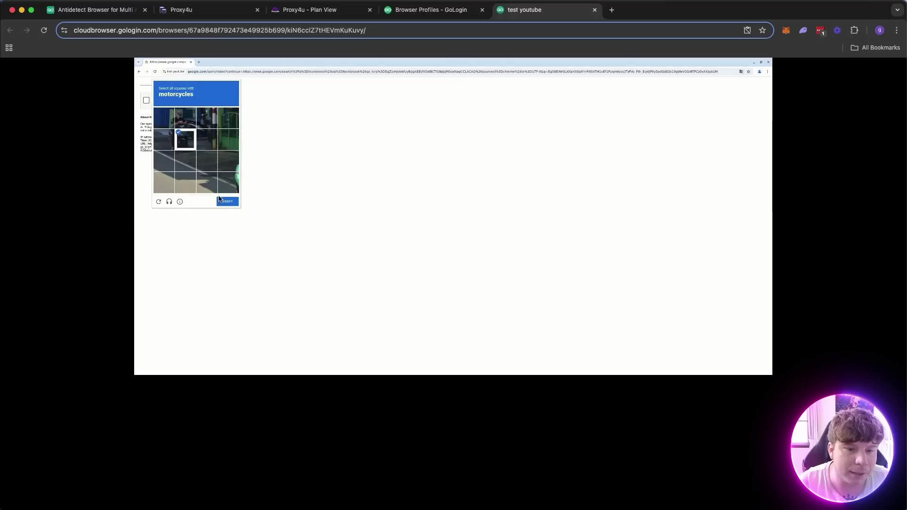
{"action": "left_click", "coordinate": [164, 139]}
{"action": "left_click", "coordinate": [224, 202]}
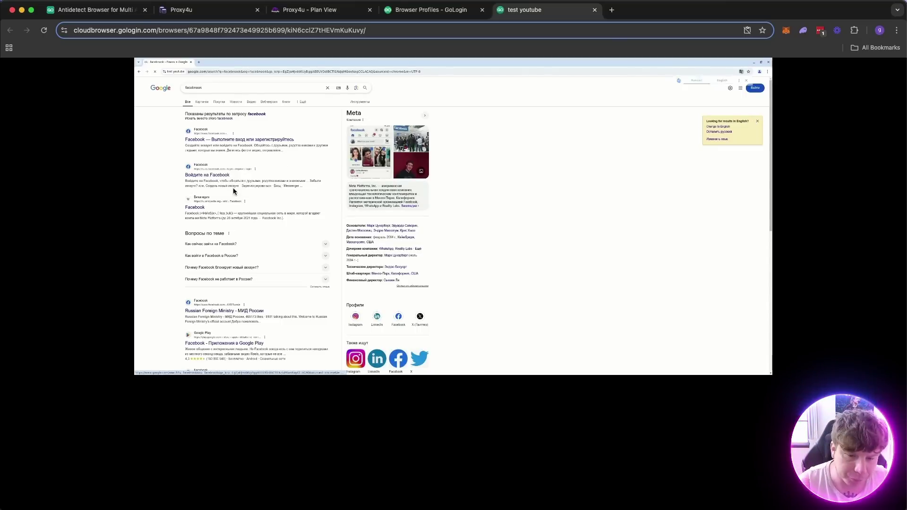
Step: Look through the Google results down to the page's location footer, and switch to the Proxy4u home page
{"action": "scroll", "coordinate": [306, 282], "scroll_direction": "down", "scroll_amount": 5}
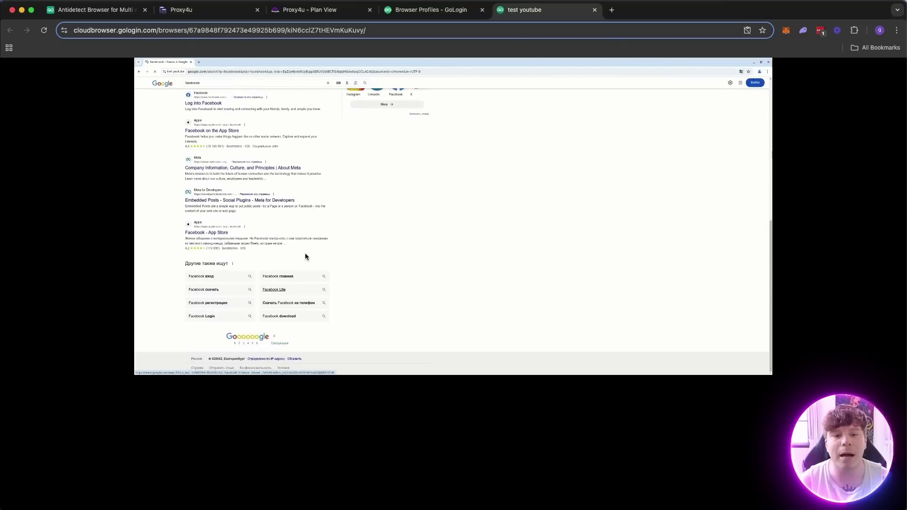
{"action": "left_click", "coordinate": [197, 10]}
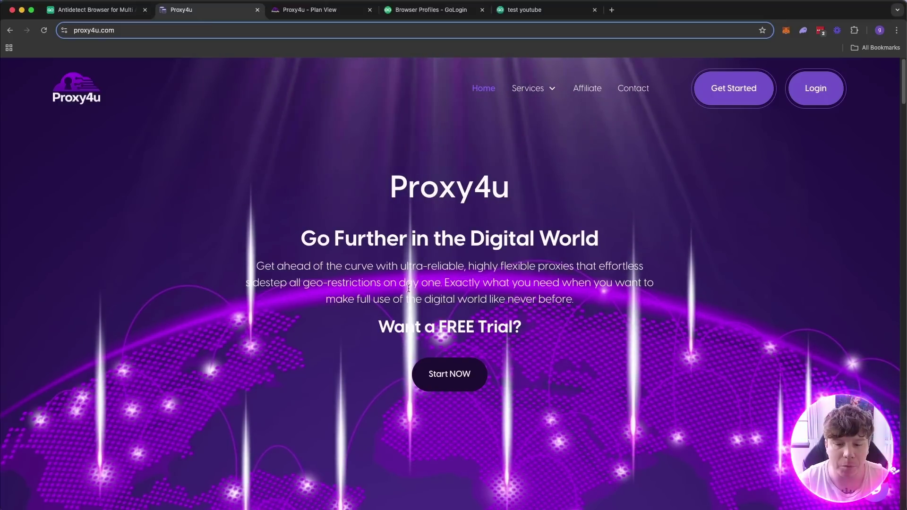
Step: Open the Residential Proxies offer from the Proxy4u home page's plan list and review the Starter, Advanced and Enterprise plan comparison
{"action": "scroll", "coordinate": [408, 302], "scroll_direction": "down", "scroll_amount": 1}
{"action": "scroll", "coordinate": [404, 319], "scroll_direction": "down", "scroll_amount": 15}
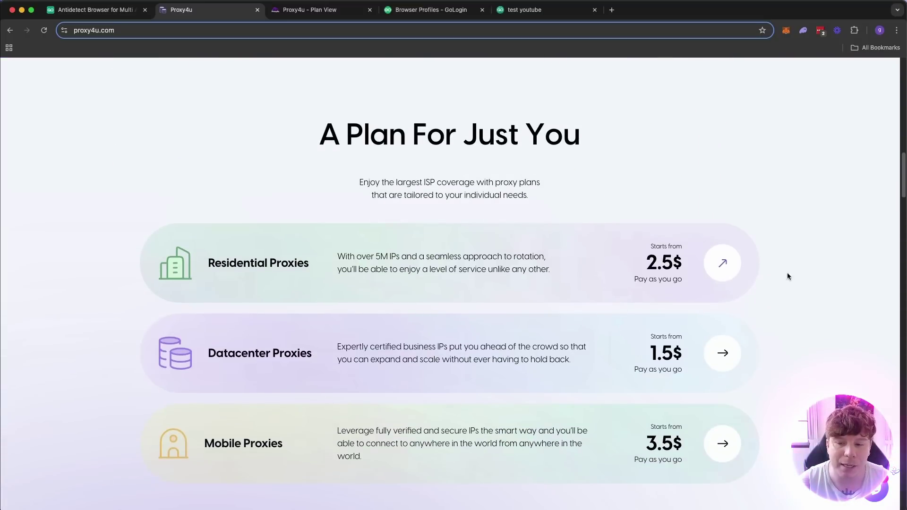
{"action": "left_click", "coordinate": [623, 267]}
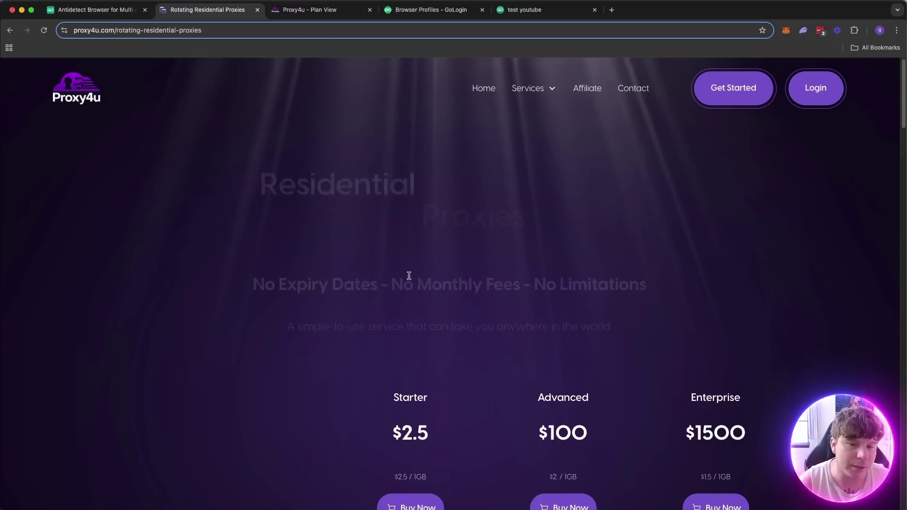
{"action": "scroll", "coordinate": [411, 276], "scroll_direction": "down", "scroll_amount": 8}
{"action": "scroll", "coordinate": [416, 279], "scroll_direction": "up", "scroll_amount": 2}
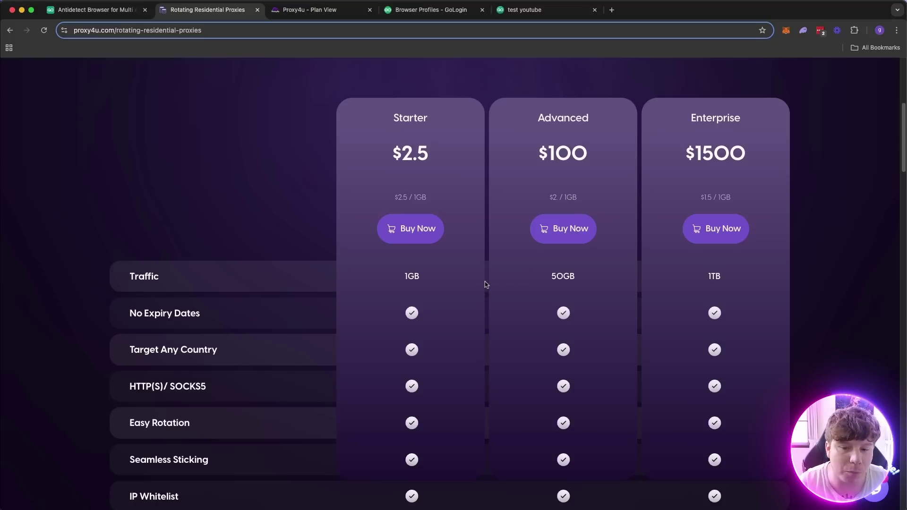
{"action": "scroll", "coordinate": [487, 284], "scroll_direction": "down", "scroll_amount": 1}
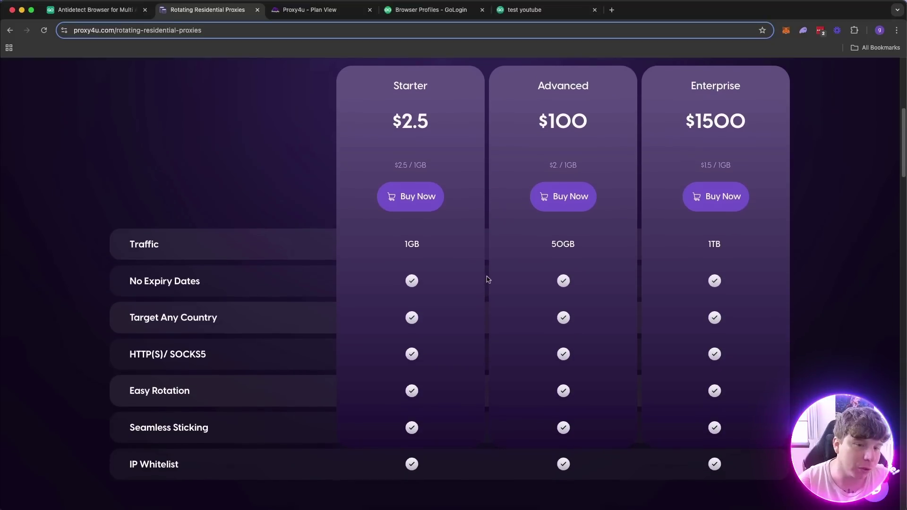
{"action": "scroll", "coordinate": [487, 281], "scroll_direction": "up", "scroll_amount": 8}
Step: Look at the opening section of the GoLogin home page, and return to the Proxy4u residential proxies page
{"action": "left_click", "coordinate": [96, 10]}
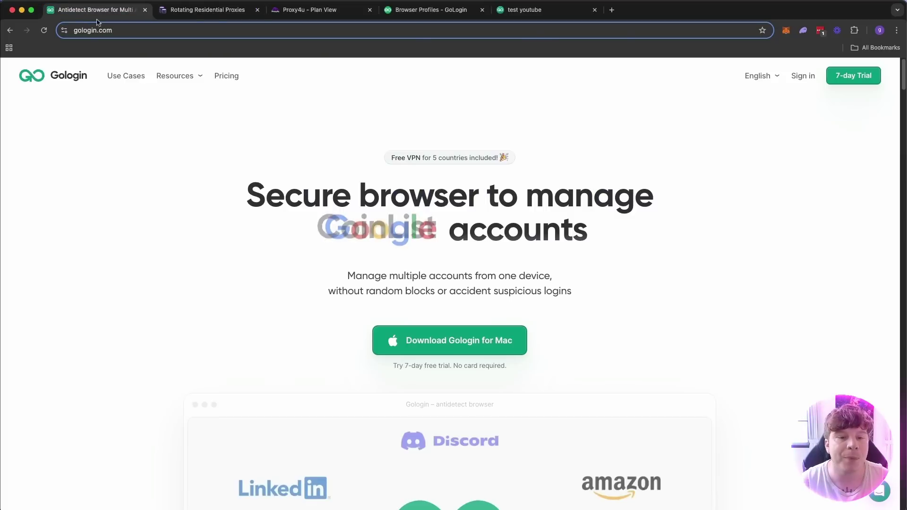
{"action": "scroll", "coordinate": [305, 152], "scroll_direction": "down", "scroll_amount": 1}
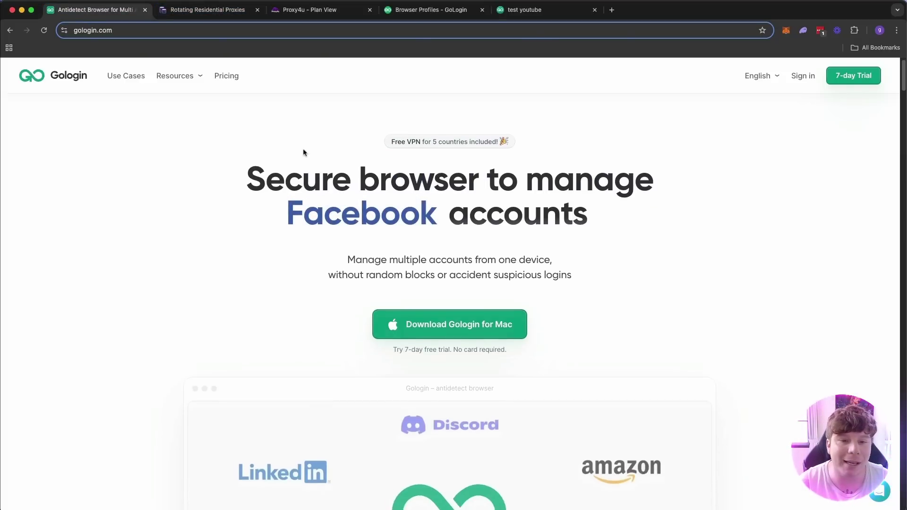
{"action": "scroll", "coordinate": [304, 152], "scroll_direction": "up", "scroll_amount": 1}
{"action": "left_click", "coordinate": [207, 10]}
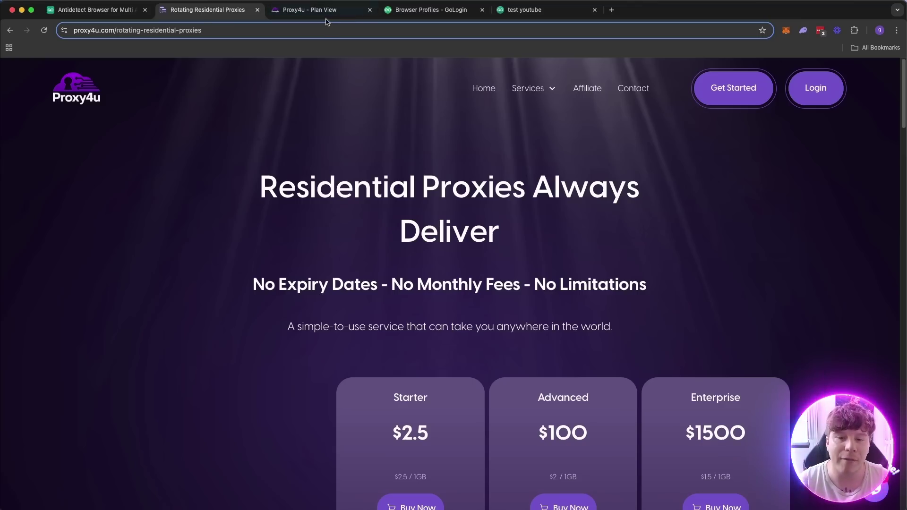